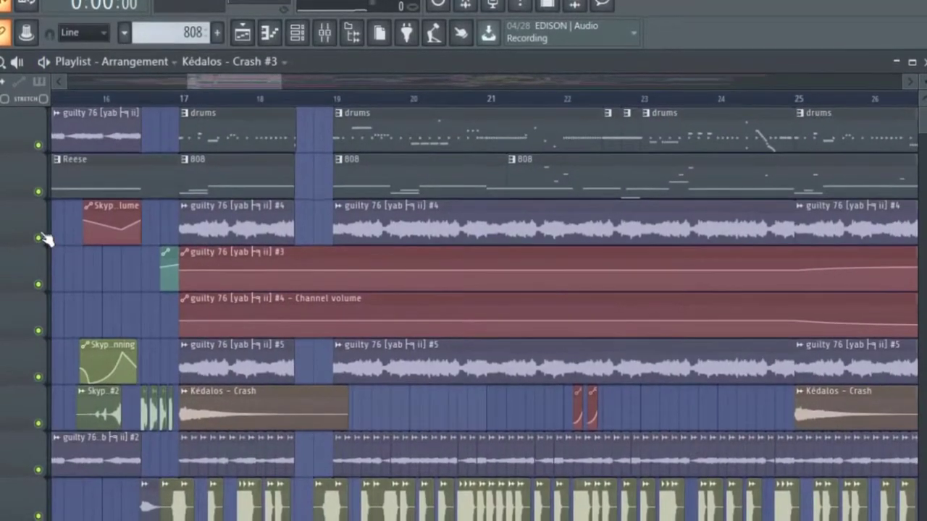
Solo Track 3 and re-enable Track 6 in the playlist to isolate the two guilty 76 sample layers
right_click(39, 237)
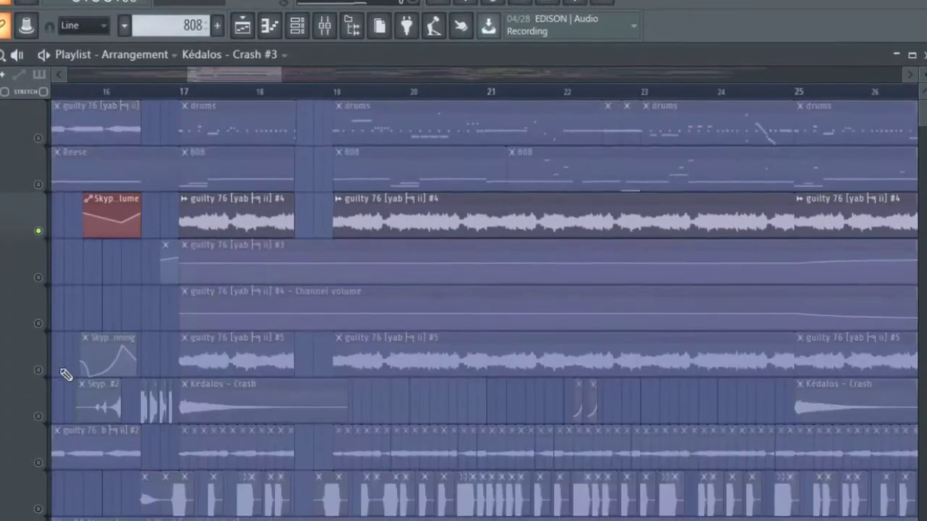
left_click(39, 377)
scroll(171, 304, "up", 3)
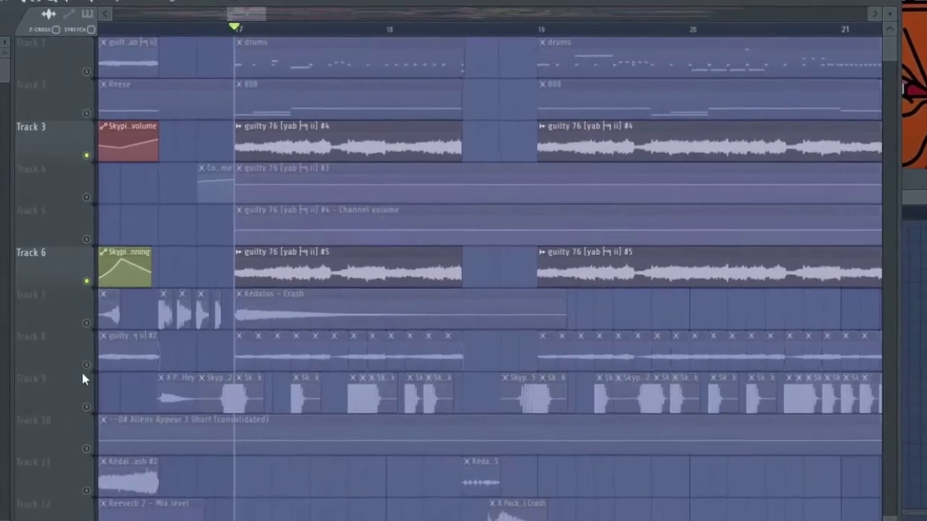
left_click(50, 401)
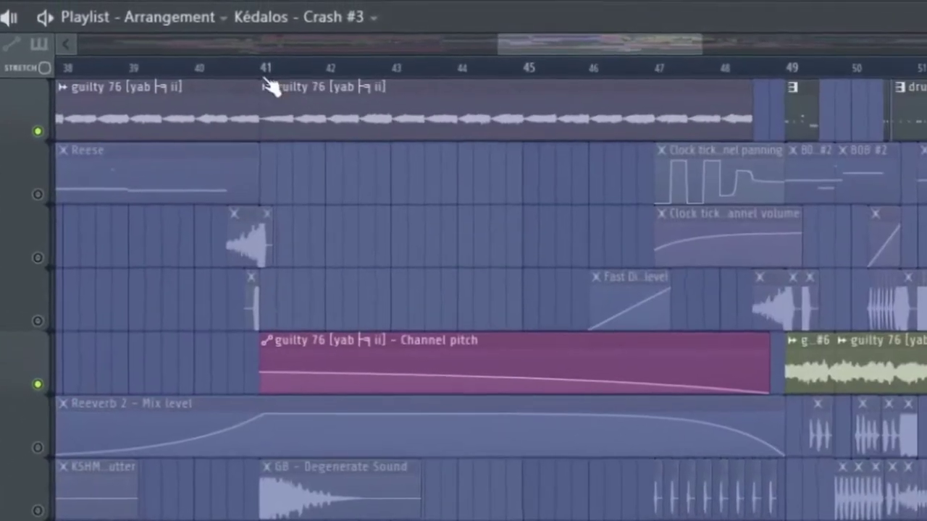
Play back the guilty 76 sample with its channel pitch automation from bar 41, skipping ahead to about bar 47
left_click(246, 67)
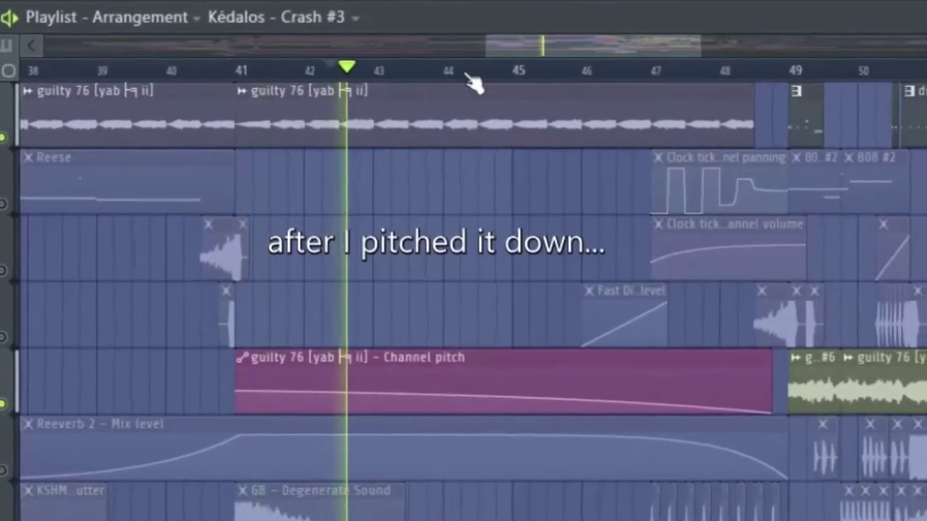
left_click(614, 70)
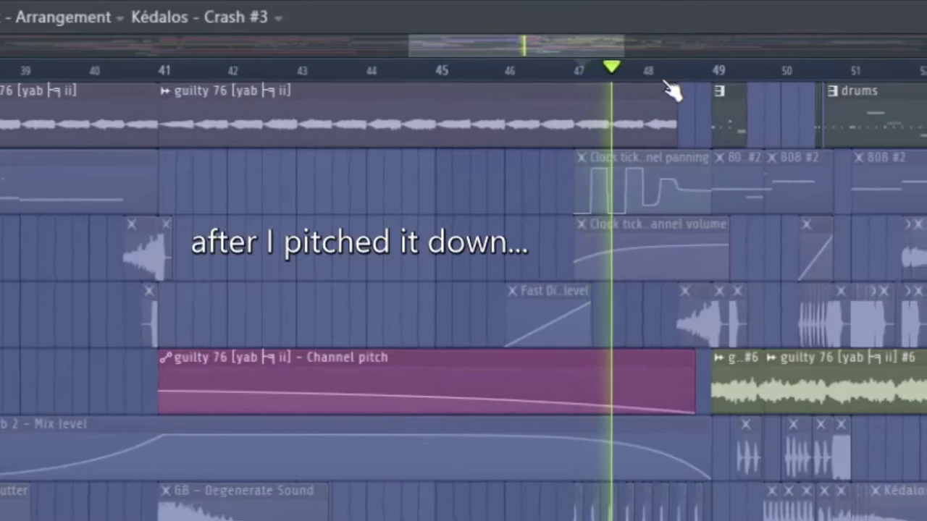
Open the guilty 76 #6 clip's channel settings and the mixer, and solo Track 9 with the Resonant Air clips
scroll(724, 287, "up", 2)
scroll(691, 282, "up", 2)
double_click(753, 373)
key("F9")
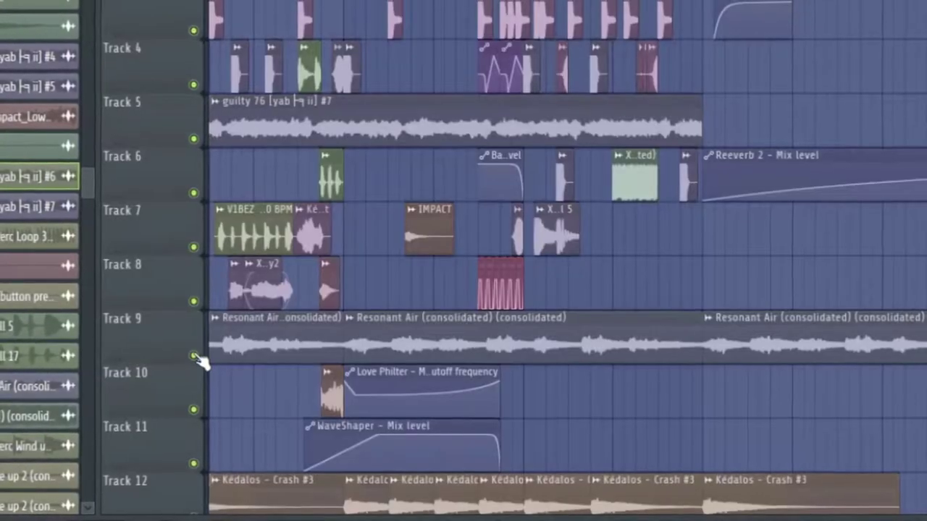
right_click(194, 356)
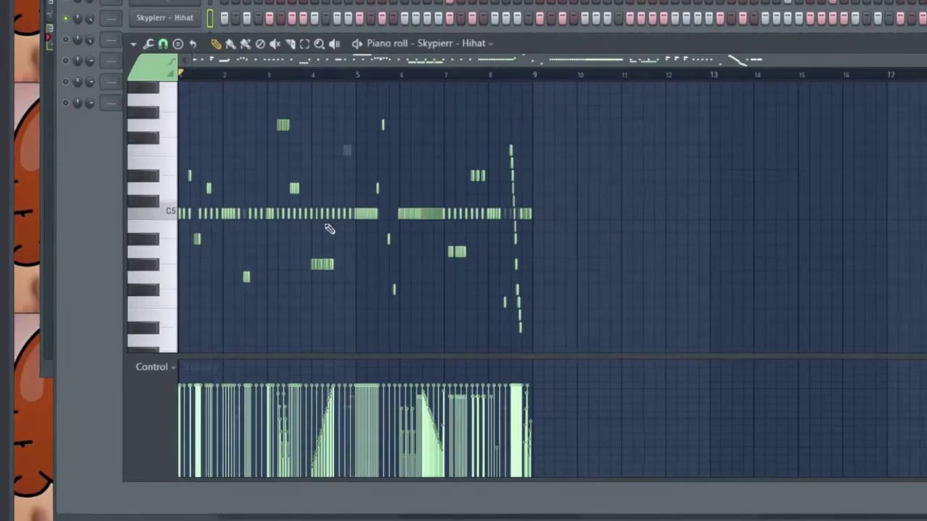
Play back the Skypierr - Hihat piano roll and examine its note pitches, rolls and velocity ramps through bar 8
scroll(224, 254, "up", 4)
left_click_drag(229, 262, 471, 266)
scroll(390, 236, "up", 1)
left_click_drag(384, 231, 419, 236)
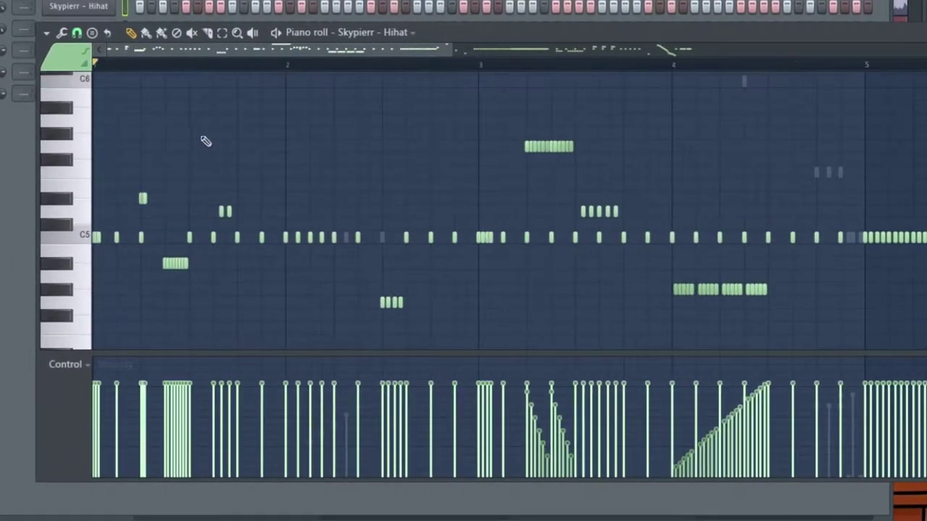
key("space")
left_click_drag(912, 282, 649, 282)
left_click_drag(926, 283, 673, 296)
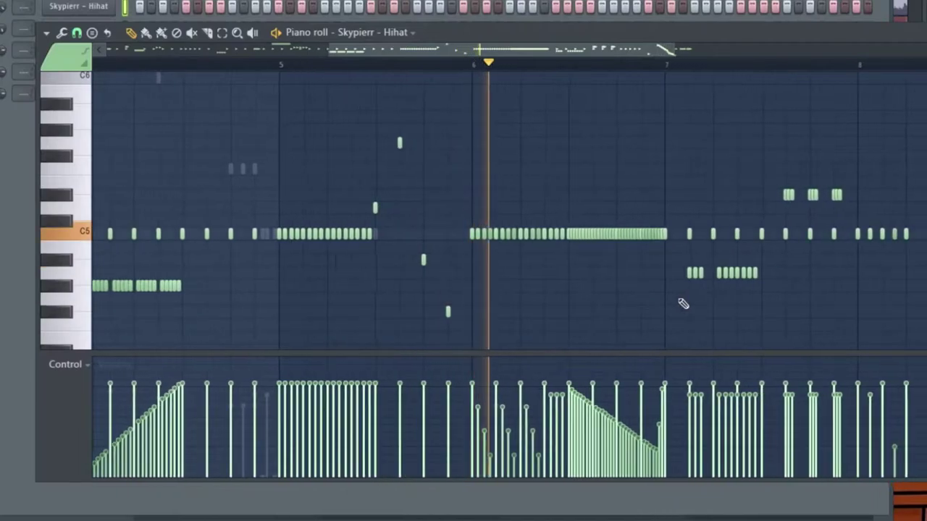
mouse_move(837, 289)
left_mouse_down()
mouse_move(710, 286)
mouse_move(633, 297)
mouse_move(604, 271)
left_mouse_up()
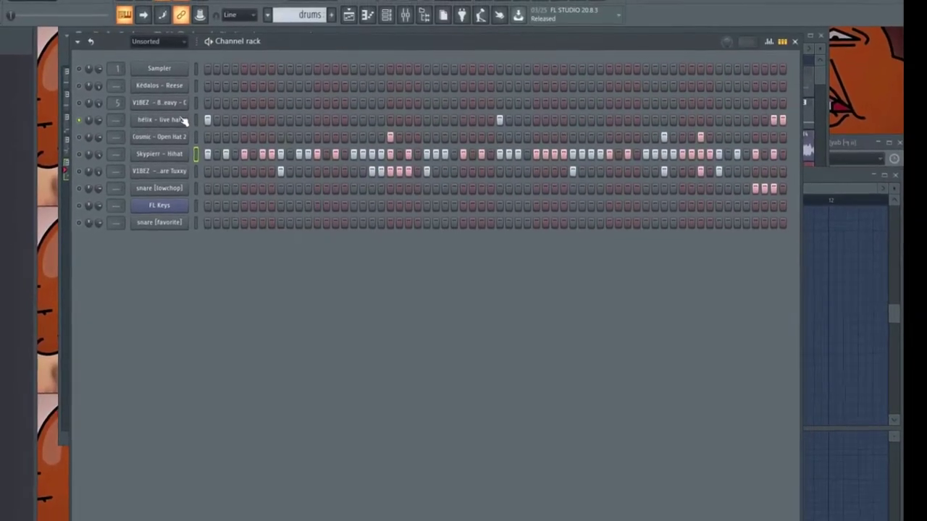
Open the hélix - live hat piano roll and play back the short C5 stutter just before bar 5
left_click(183, 122)
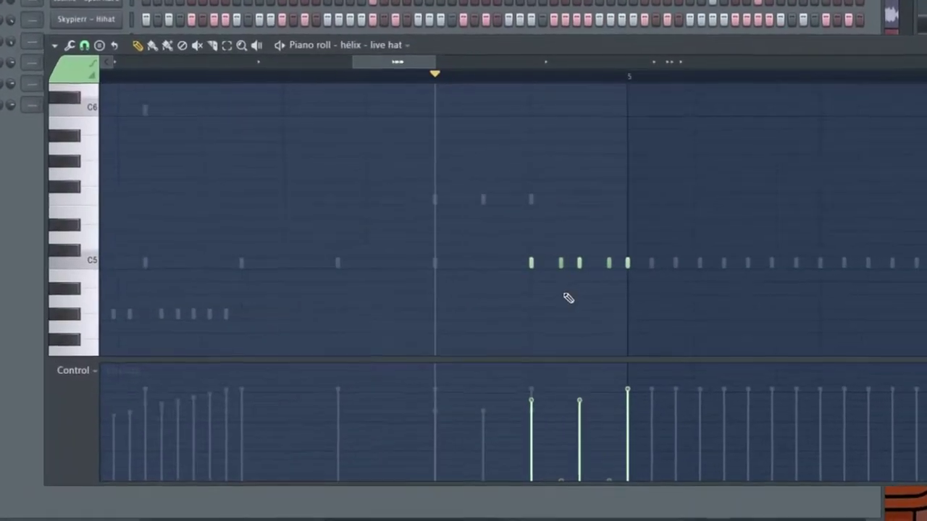
key("space")
scroll(568, 297, "up", 3)
left_click_drag(565, 309, 465, 310)
key("space")
scroll(466, 310, "down", 5)
Place a C5 live hat note in bar 5 with a zero-velocity note after it to cut it off, and play it back
scroll(505, 258, "up", 3)
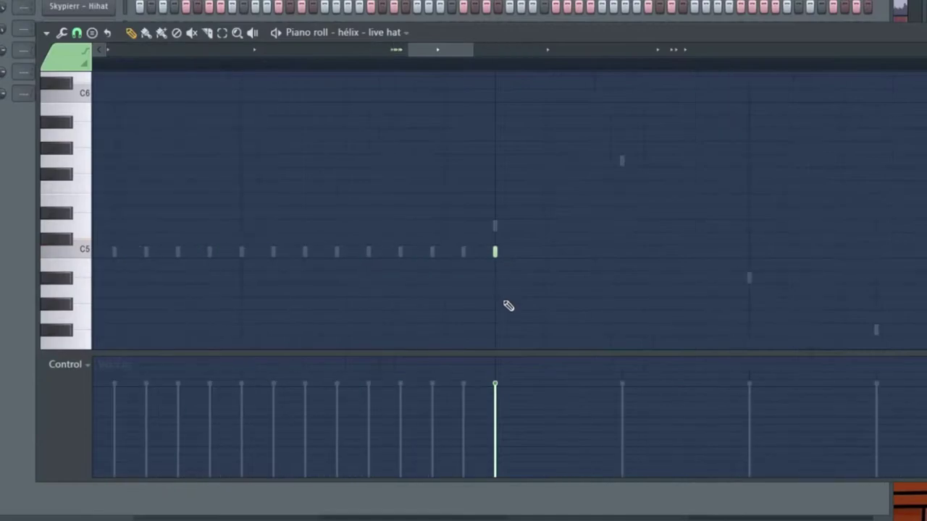
scroll(507, 304, "down", 1)
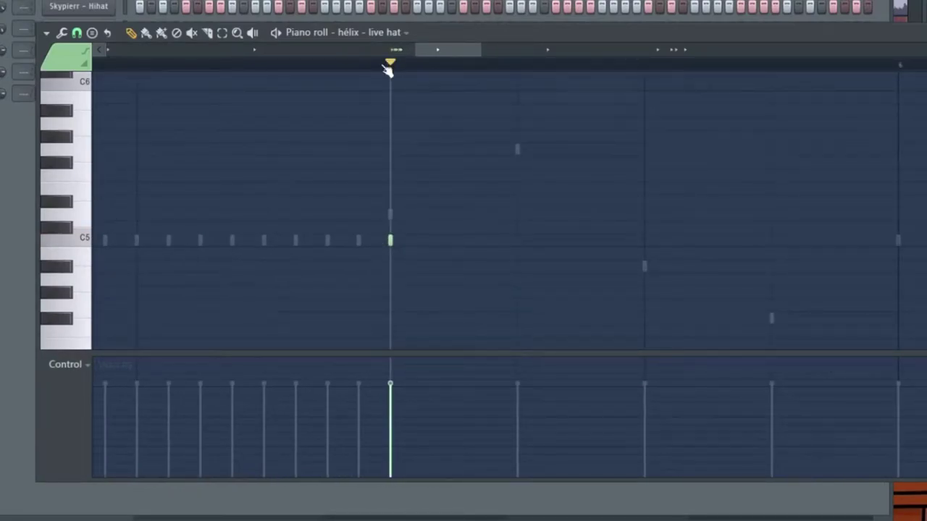
key("space")
left_click_drag(520, 241, 429, 246)
key("space")
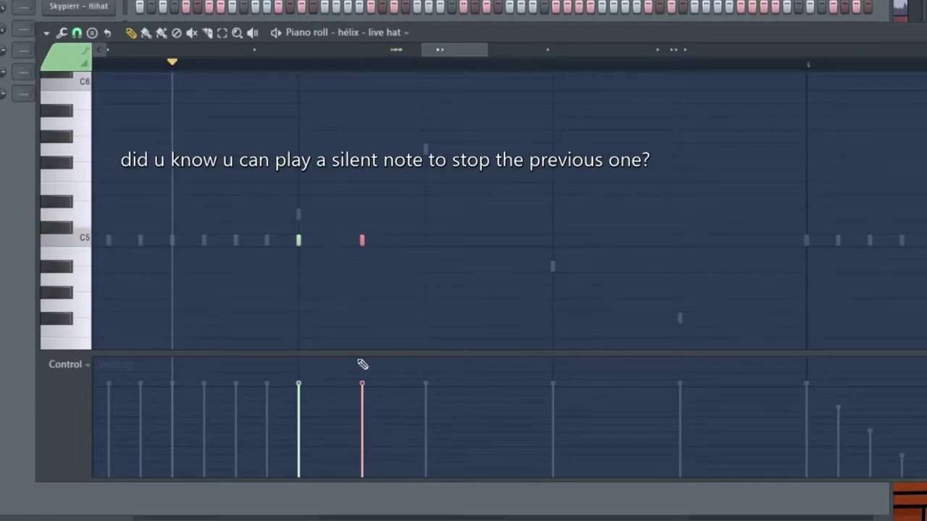
left_click(336, 240, "ctrl")
scroll(333, 240, "down", 3)
key("space")
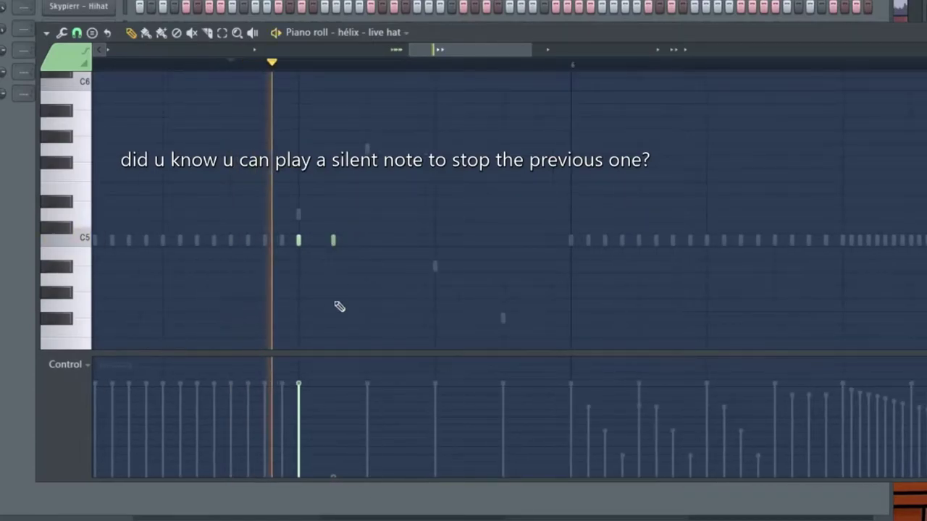
Repeat the live hat hit and its silent note on C5 to build a five-note stutter in bar 5
key("space")
scroll(341, 253, "up", 3)
left_click_drag(414, 225, 319, 241)
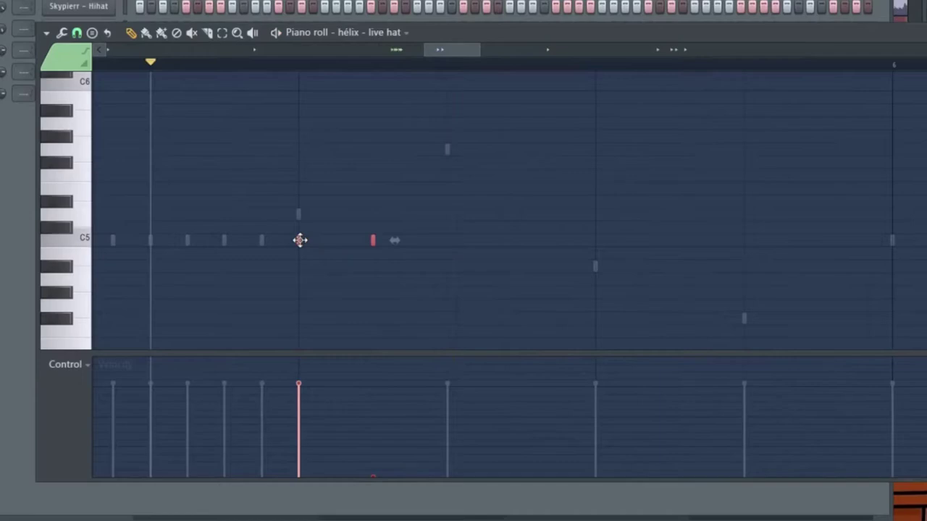
scroll(439, 246, "down", 2)
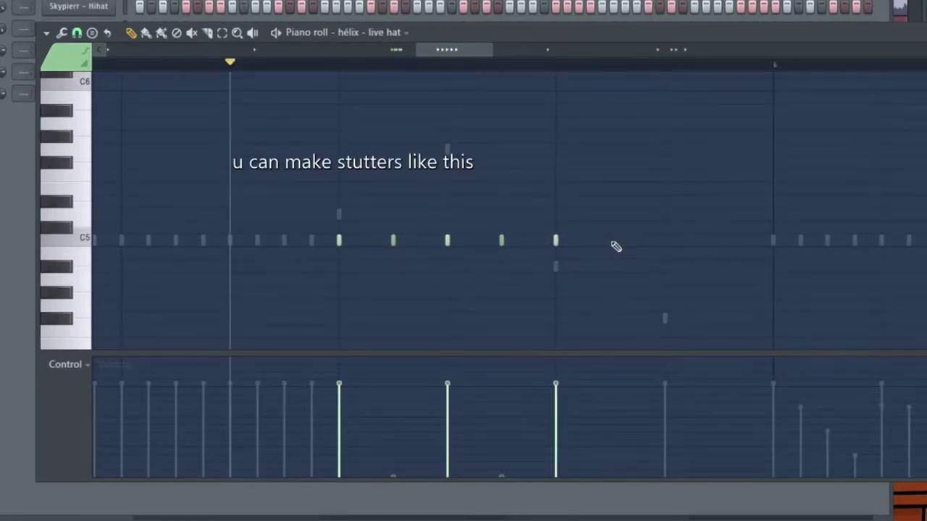
scroll(616, 246, "down", 1)
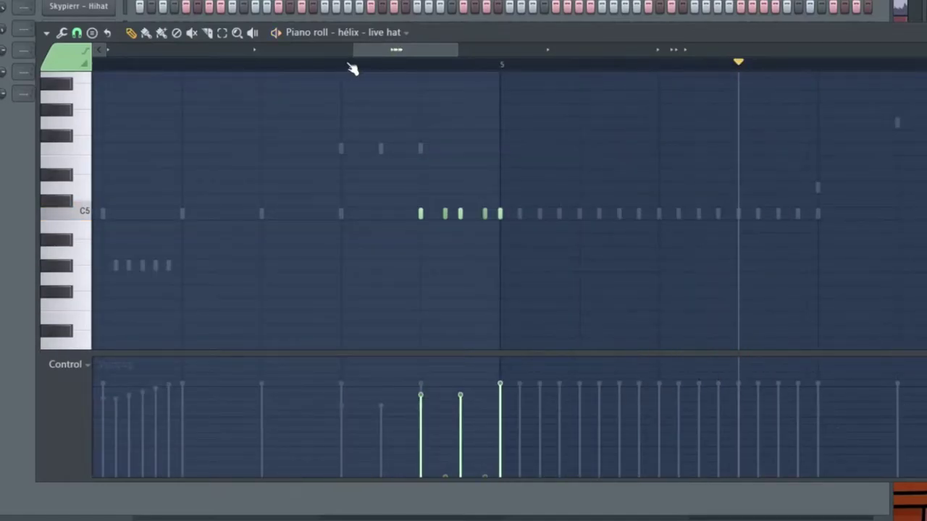
Play back the existing live hat stutter leading into bar 5 and inspect its silent notes
left_click(346, 64)
key("space")
scroll(431, 239, "up", 2)
key("space")
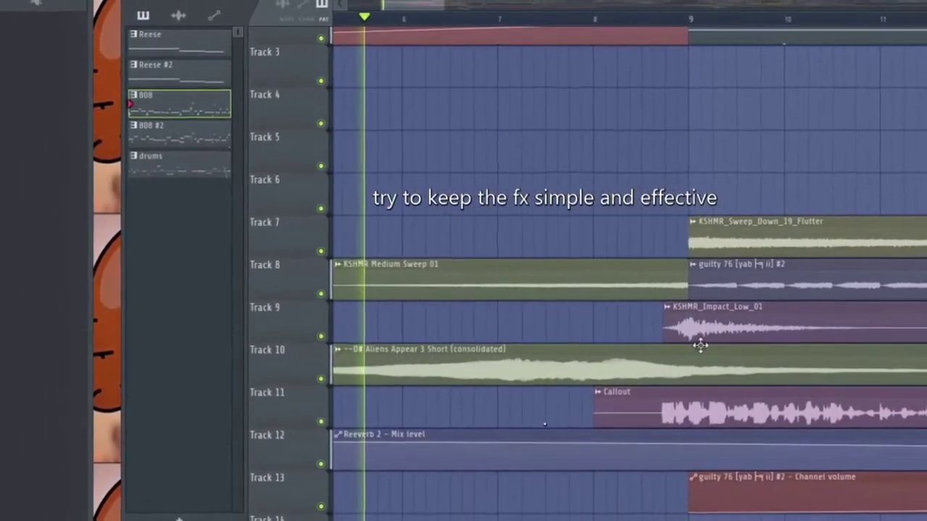
Examine the sweep, impact, callout and crash effects in the playlist between bars 8 and 14 during playback
scroll(701, 346, "down", 3)
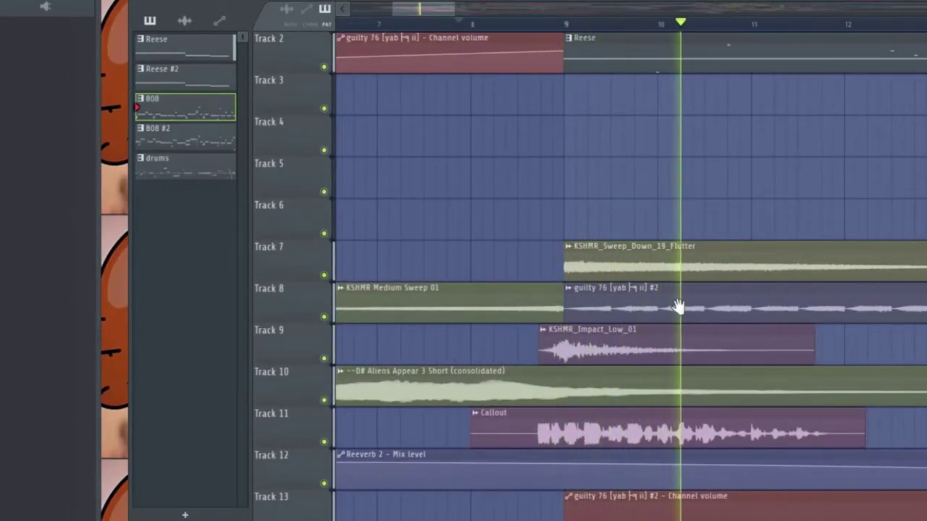
left_click_drag(678, 307, 584, 317)
scroll(585, 317, "down", 2)
left_click_drag(732, 182, 629, 189)
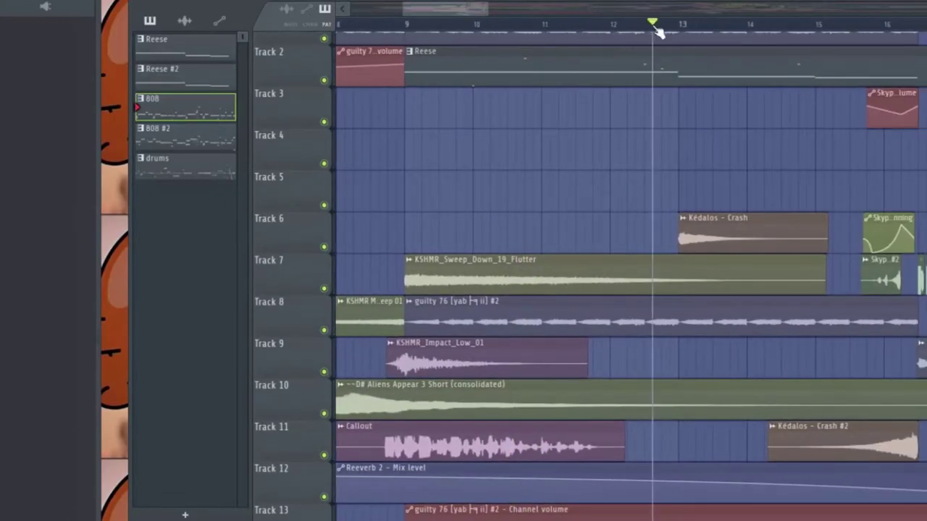
scroll(711, 318, "up", 3)
left_click_drag(746, 239, 585, 254)
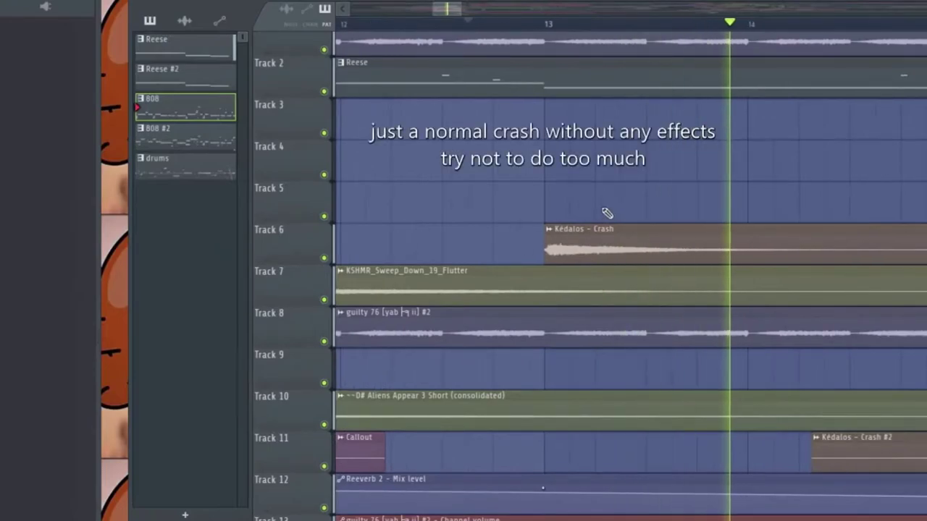
Open the Kédalos - Crash clip's channel settings and check its track in the mixer for effects
double_click(596, 237)
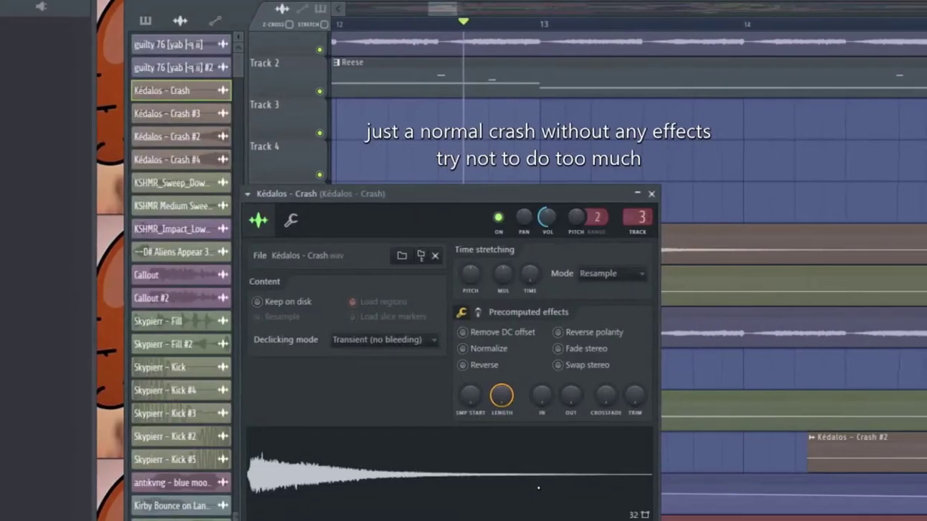
key("F9")
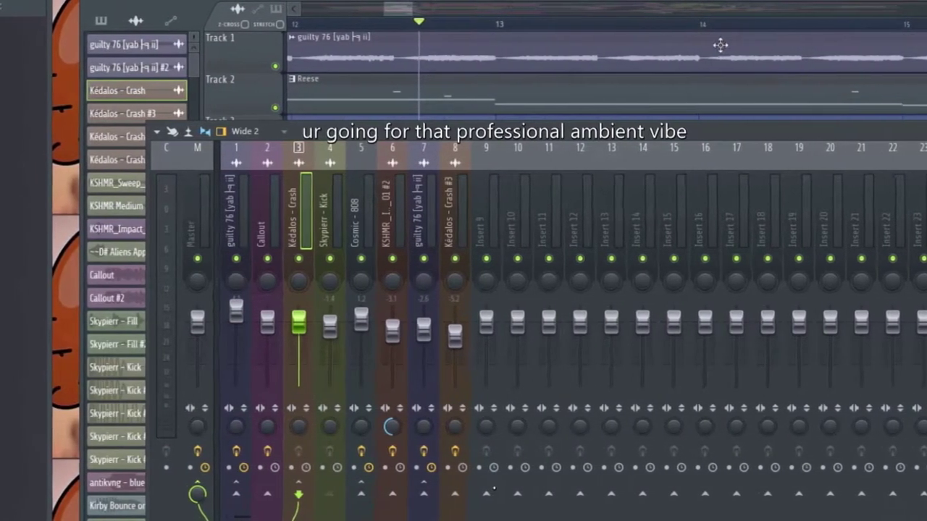
key("F9")
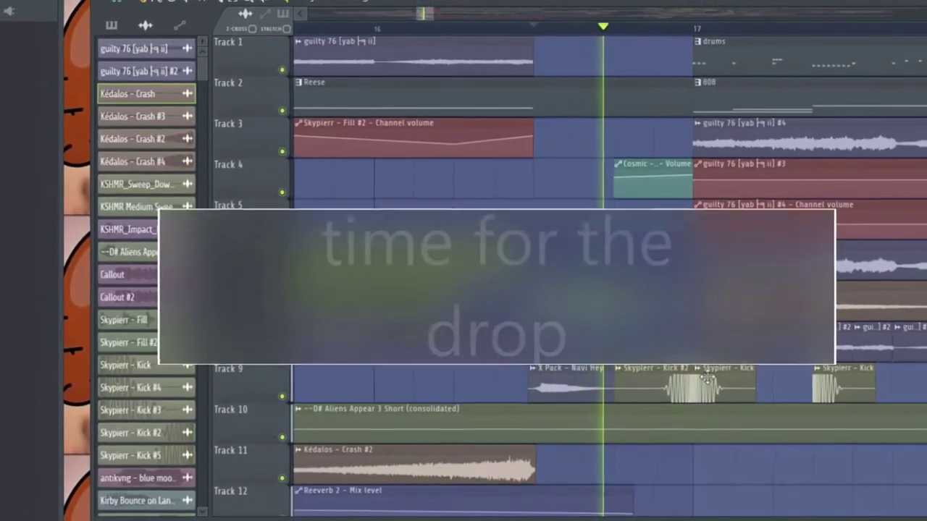
Play into the drop and inspect the channel settings of the Kédalos - Fill 5 and Cymatics Short Sweep clips
left_click_drag(707, 378, 502, 364)
scroll(502, 364, "down", 1)
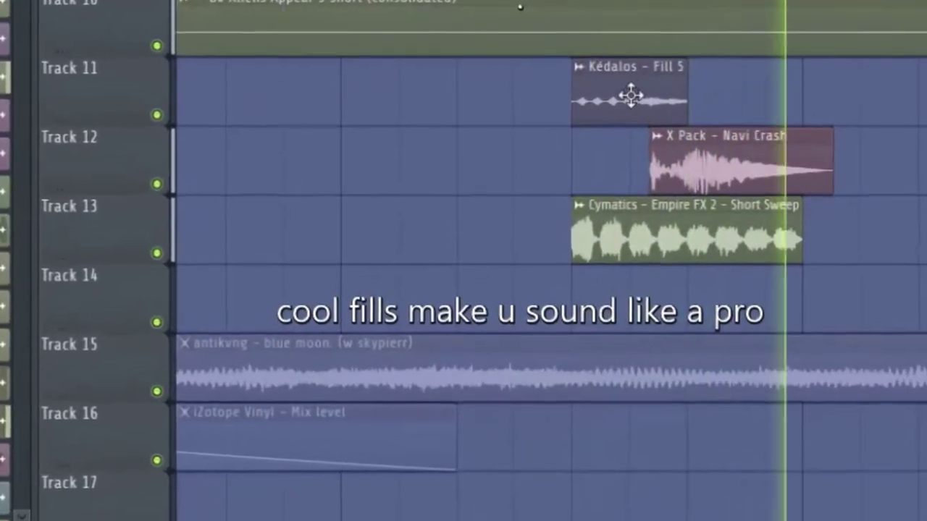
key("space")
double_click(562, 262)
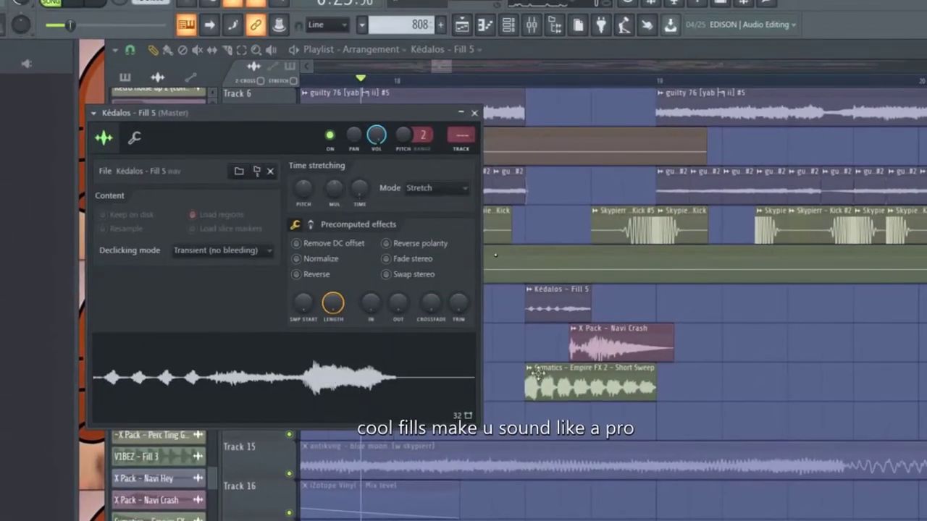
double_click(568, 381)
left_click_drag(587, 348, 582, 418)
key("space")
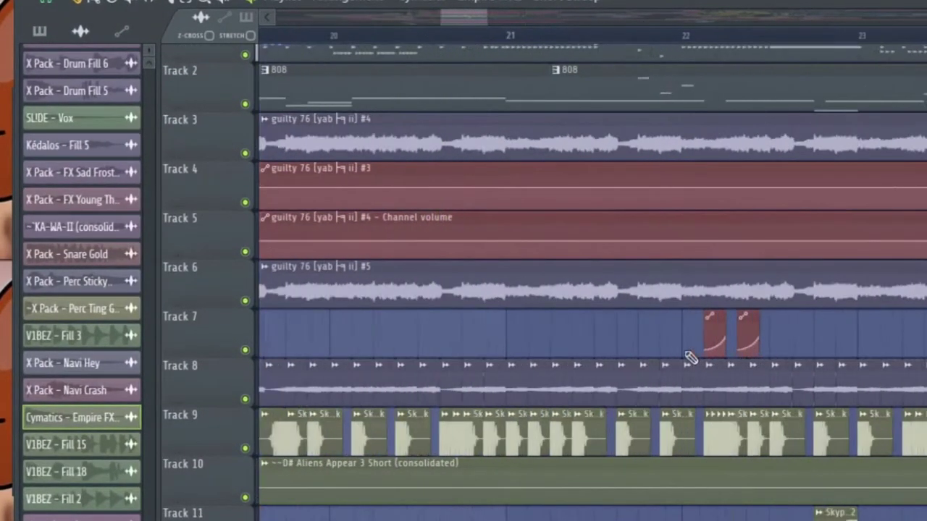
Play back bar 22 and examine the kick roll with its volume automation on Tracks 7 and 9
key("space")
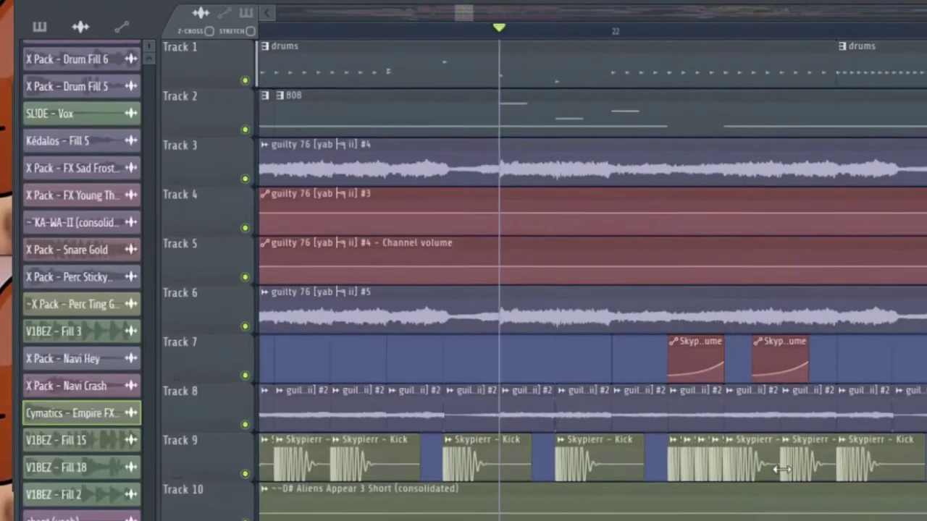
scroll(638, 471, "down", 5)
left_click_drag(494, 459, 652, 232)
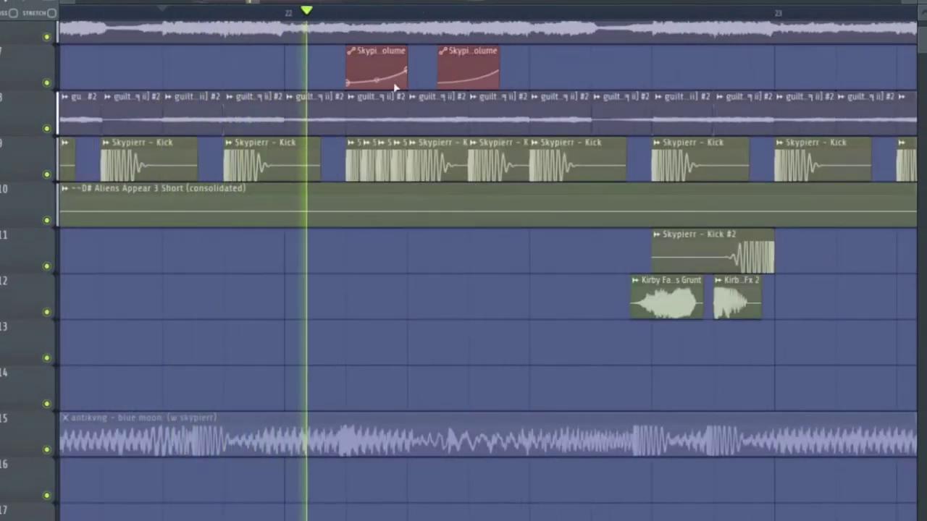
scroll(449, 195, "down", 1)
left_click_drag(456, 204, 319, 308)
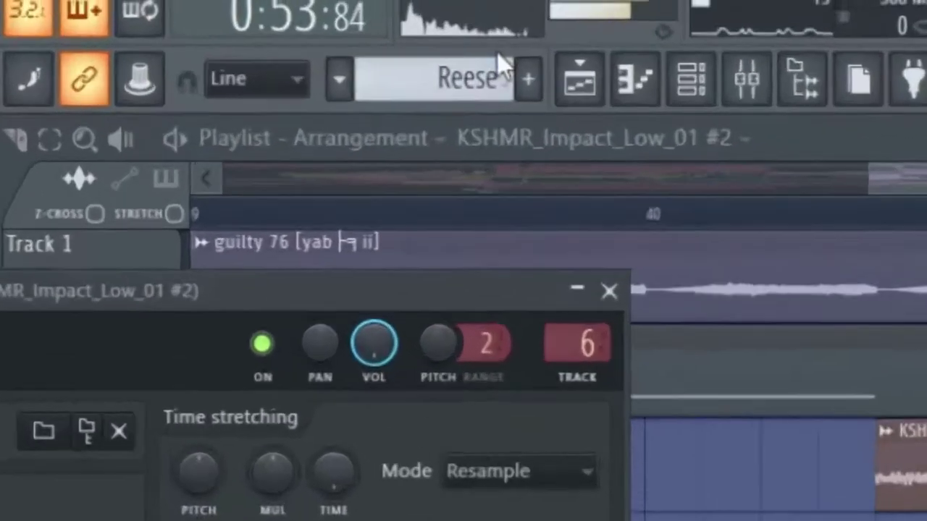
Play back the bar 41 transition and the second drop at bar 49, reviewing the effect and fill layers
key("space")
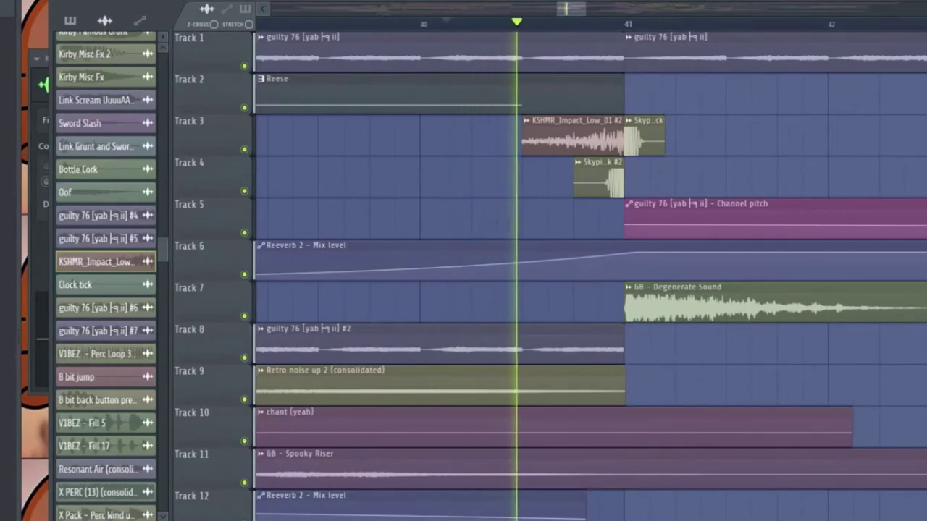
scroll(388, 177, "down", 7)
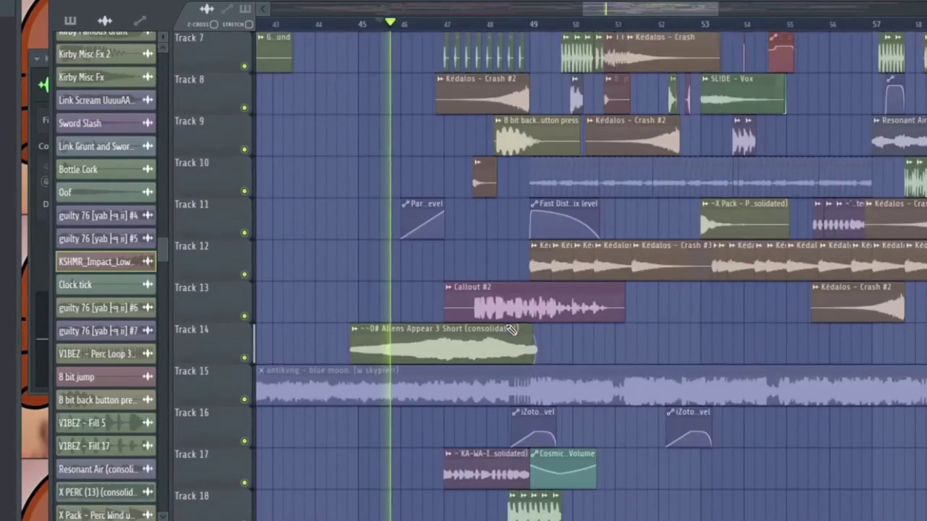
scroll(548, 304, "up", 1)
left_click_drag(548, 304, 512, 418)
scroll(520, 395, "up", 3)
left_click_drag(463, 345, 418, 395)
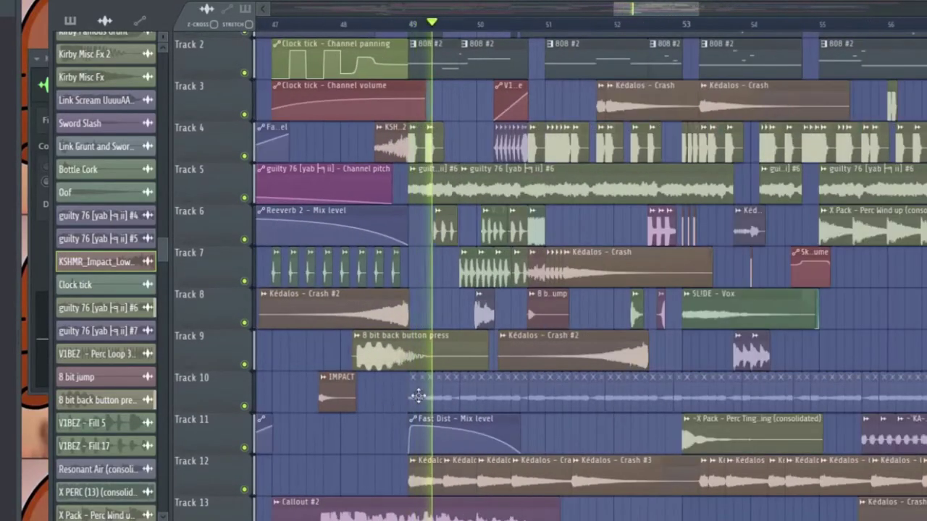
scroll(427, 393, "up", 1)
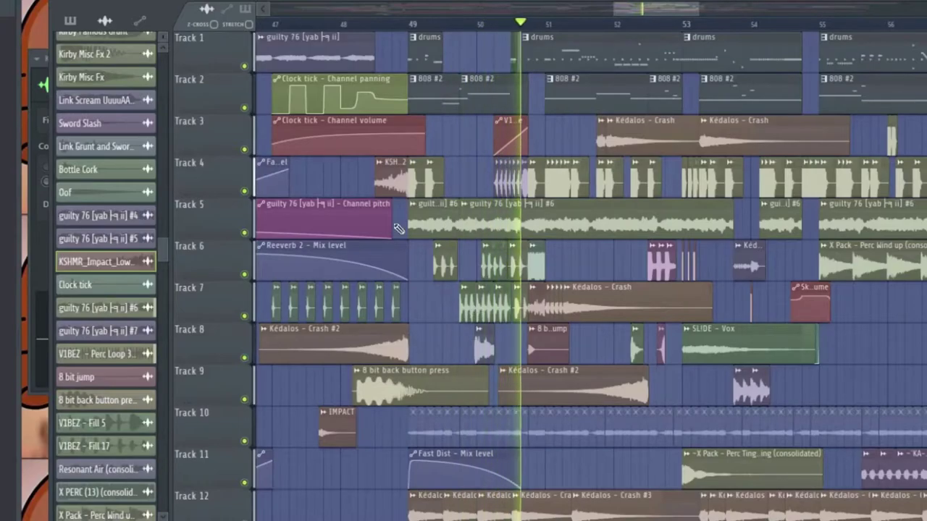
Review the build-up layers before bar 49 and inspect the channel settings of the Kédalos - Crash #2 and KSHMR_Impact_Low_01 #2 clips
left_click_drag(394, 197, 793, 128)
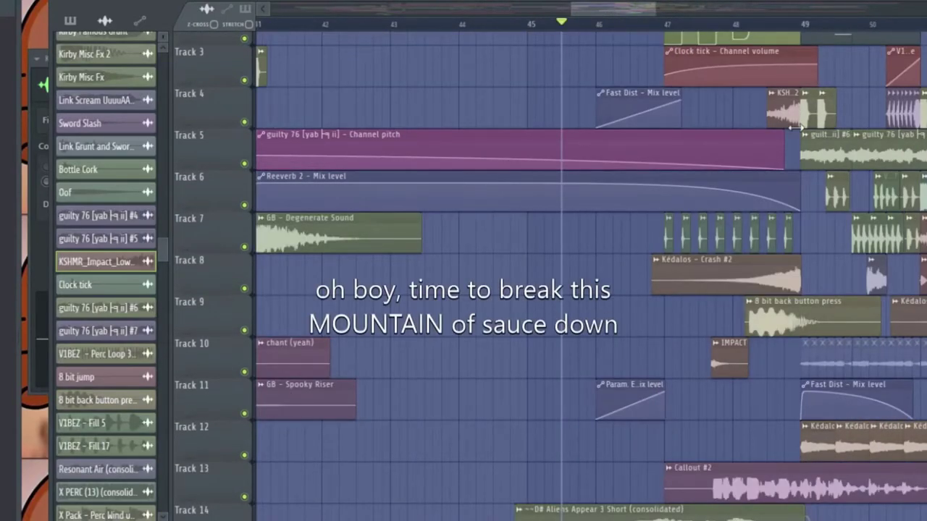
scroll(795, 128, "down", 1)
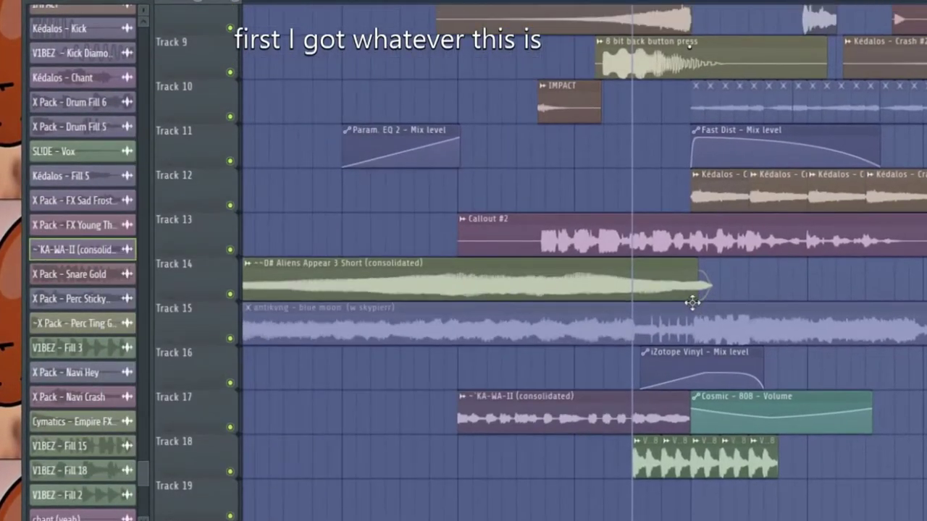
scroll(693, 304, "up", 3)
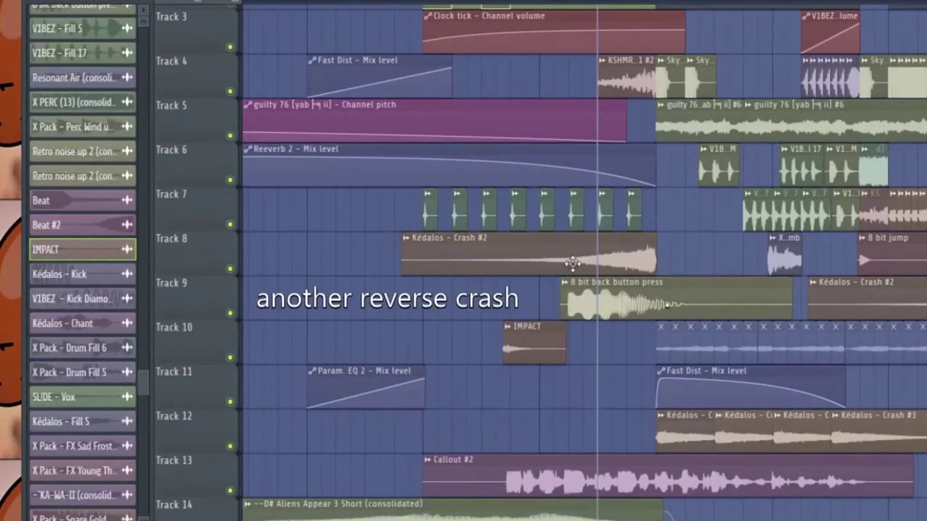
double_click(572, 263)
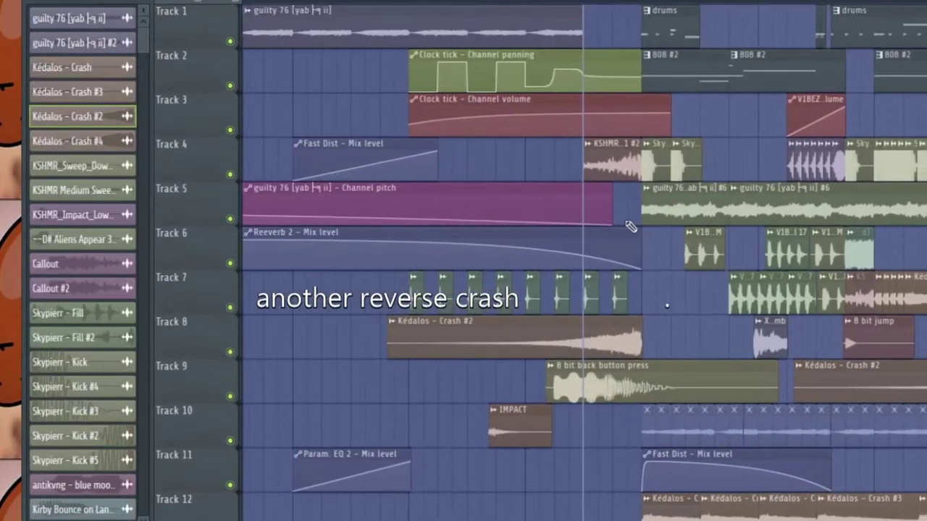
double_click(616, 173)
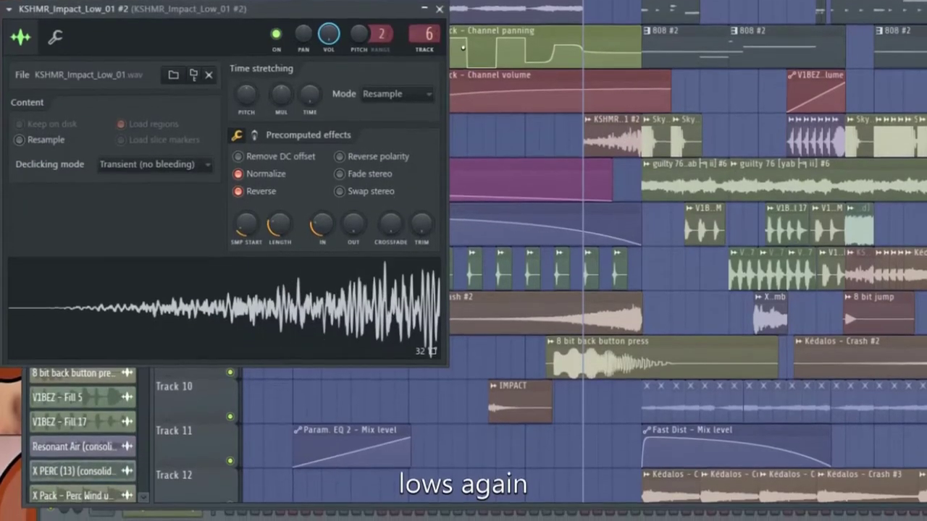
Inspect the V1BEZ - Fill 18 clip's channel settings and play the repeated fill on Track 18 leading into bar 49
left_click(592, 155)
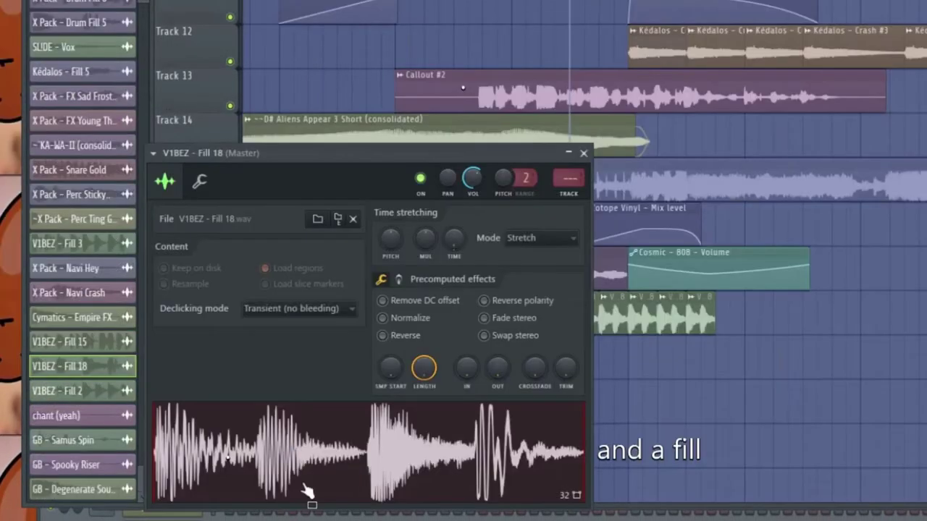
key("Escape")
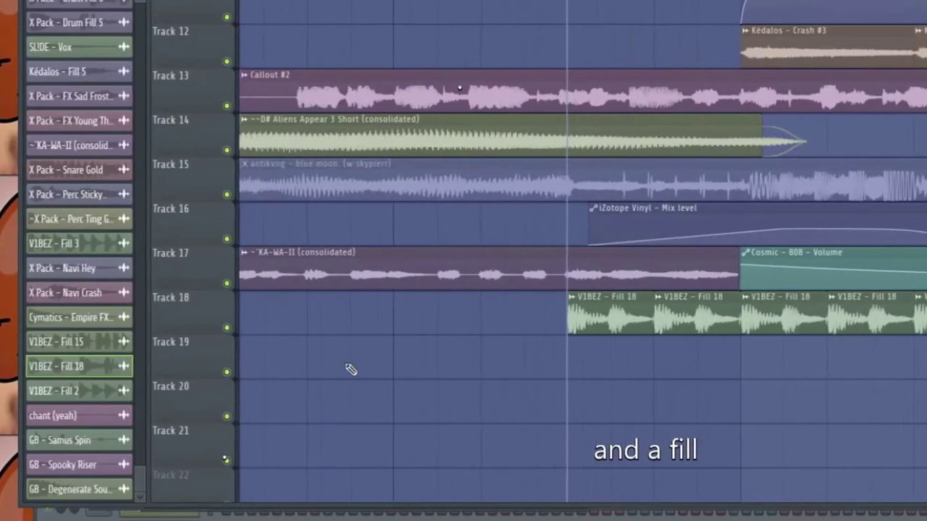
key("space")
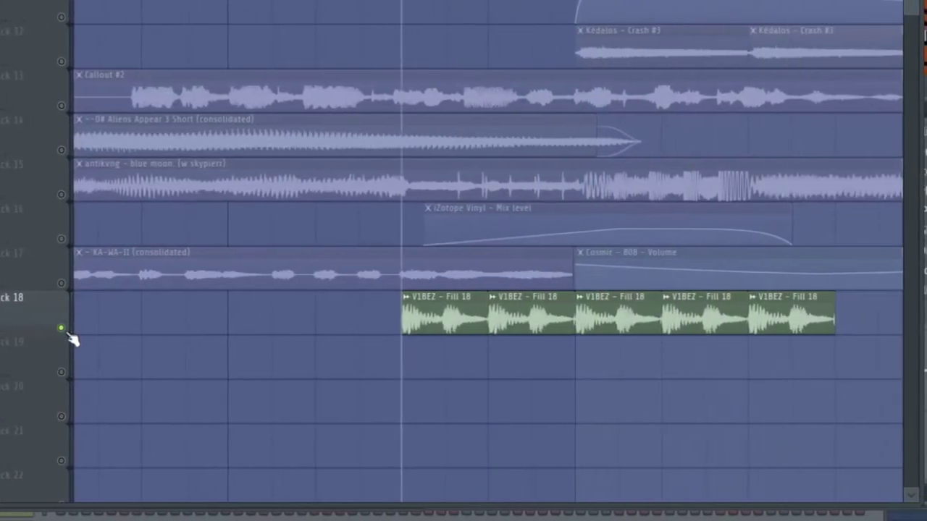
key("space")
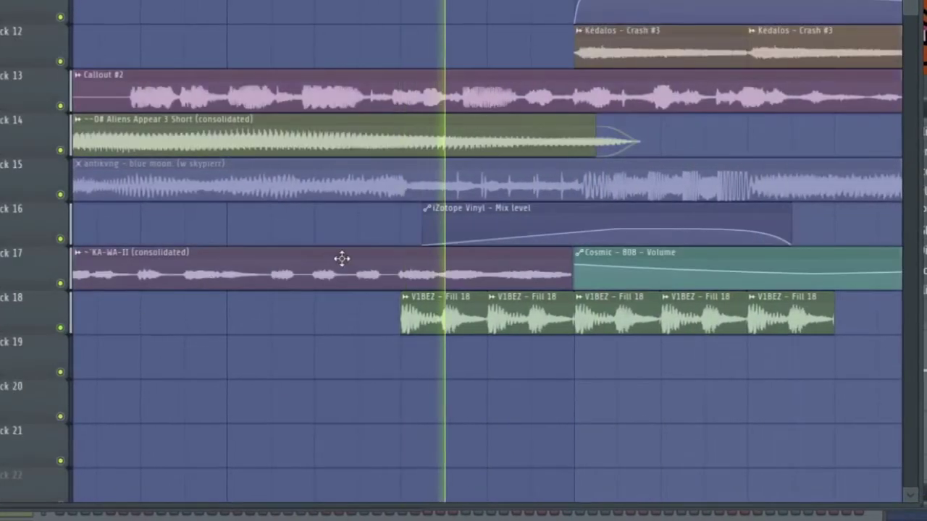
scroll(342, 259, "down", 4, "ctrl")
Play into the drop at bar 49 and examine the V1BEZ - Fill 17 clips on Track 7
left_click_drag(342, 259, 321, 338)
left_click_drag(497, 209, 305, 434)
scroll(337, 372, "up", 6)
key("space")
scroll(343, 260, "up", 4, "ctrl")
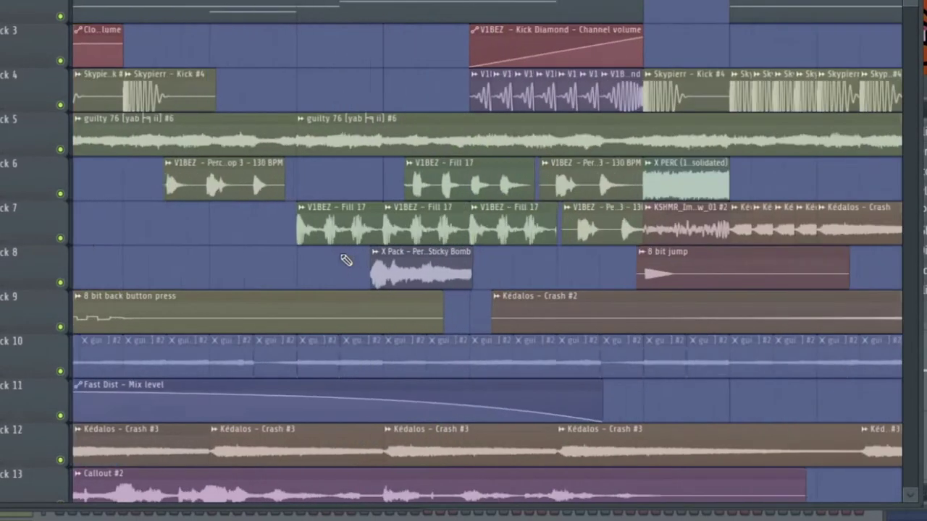
double_click(346, 229)
left_click_drag(443, 336, 424, 352)
scroll(431, 353, "down", 1, "ctrl")
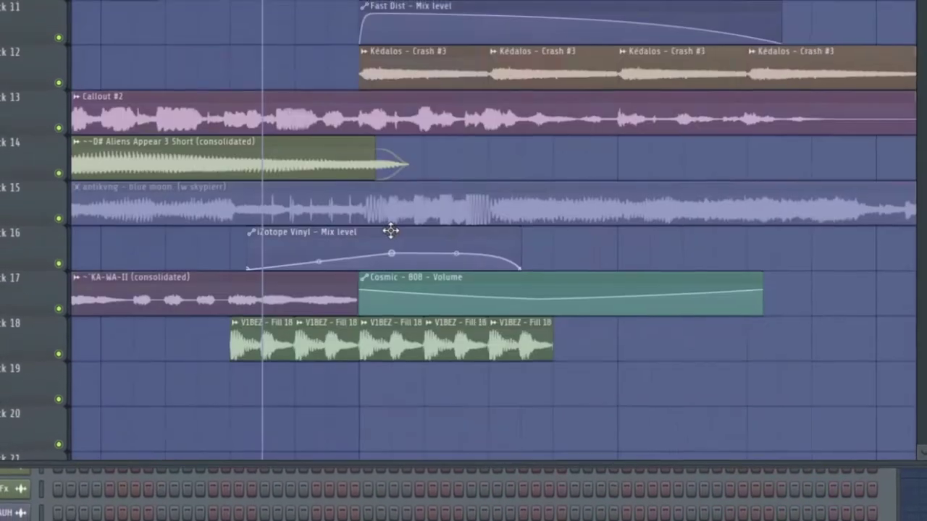
Point out the iZotope Vinyl and Fast Dist mix level automation clips and check the mixer for these effects
left_click(389, 230)
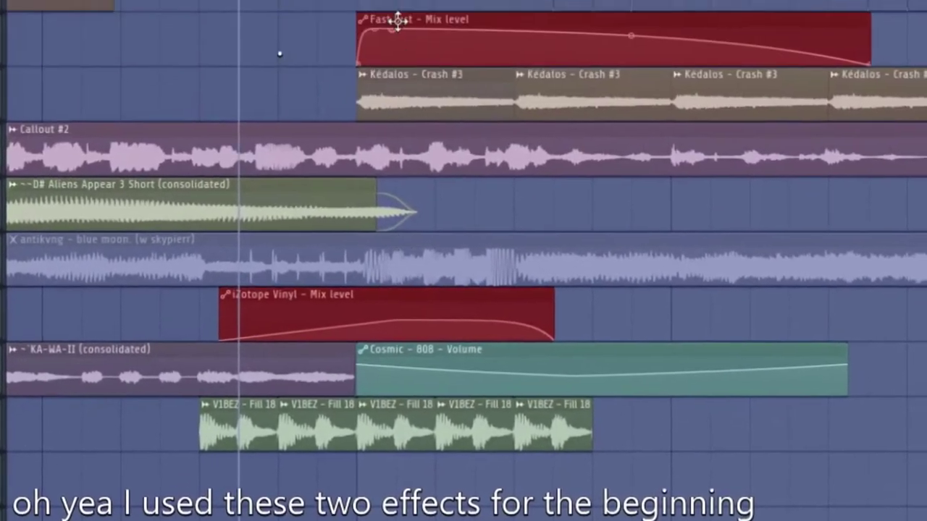
key("F9")
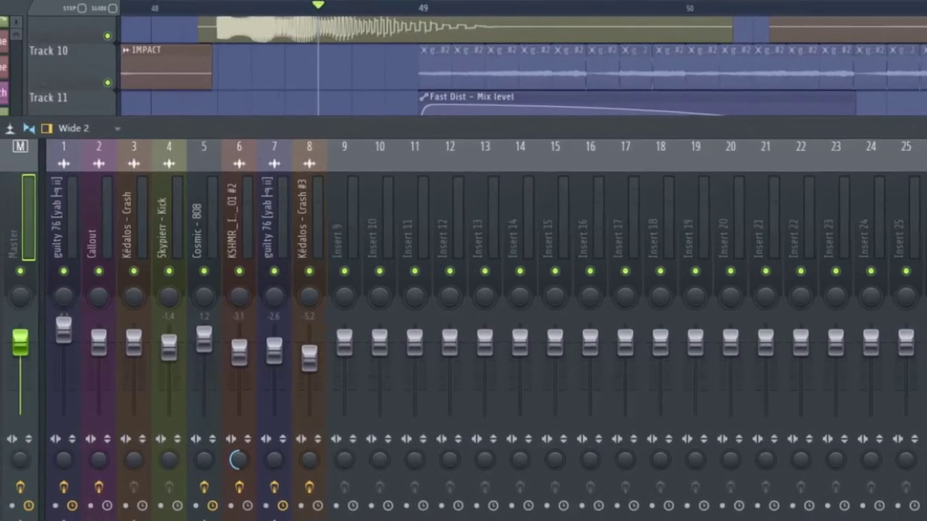
left_click(923, 238)
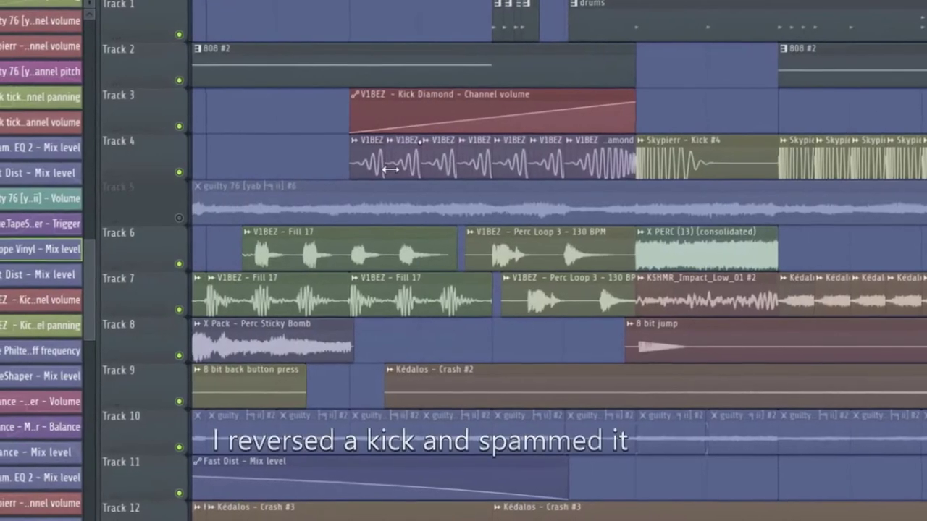
Solo Tracks 3 and 4 and inspect the reversed V1BEZ - Kick Diamond roll with its channel volume automation
right_click(184, 173)
left_click(183, 126)
left_click_drag(478, 201, 559, 192)
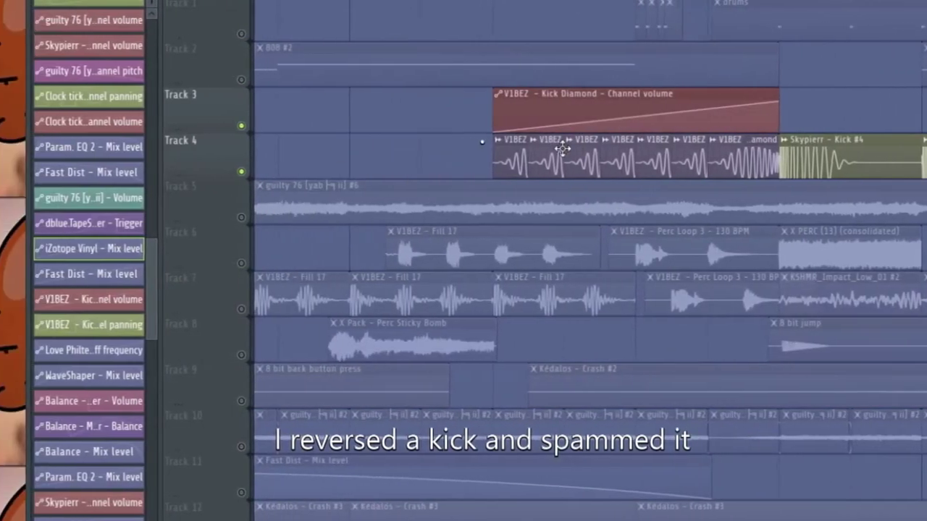
double_click(562, 149)
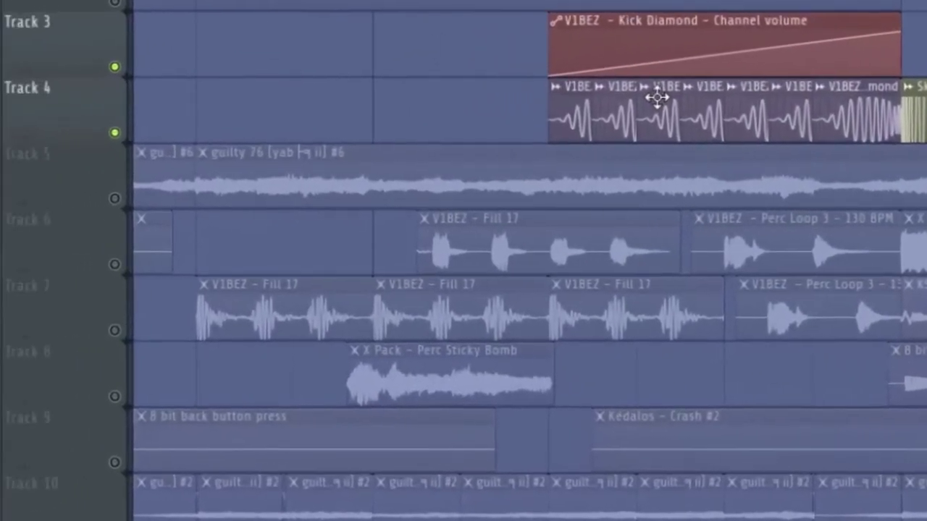
double_click(519, 147)
left_click(211, 16)
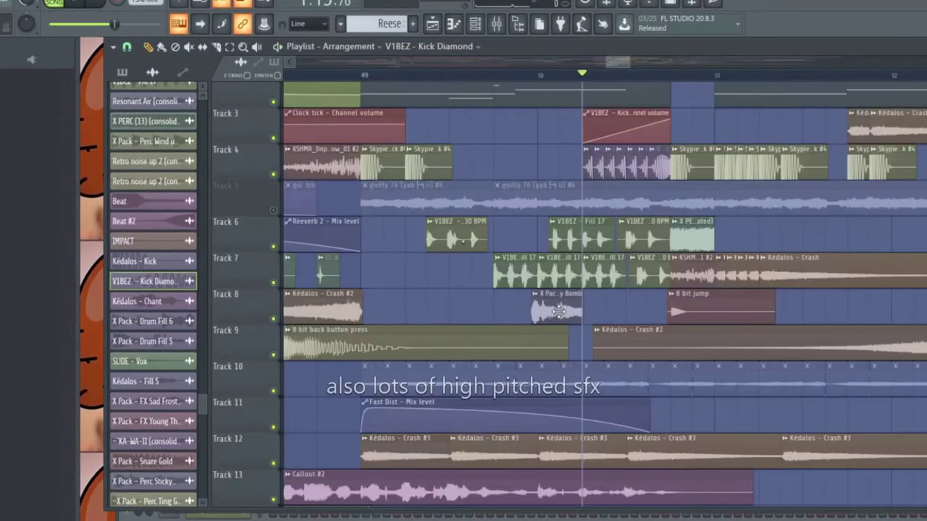
Check the high-pitched percussion clips around bar 50 and play the arrangement on through bar 52
left_click(706, 238)
double_click(704, 241)
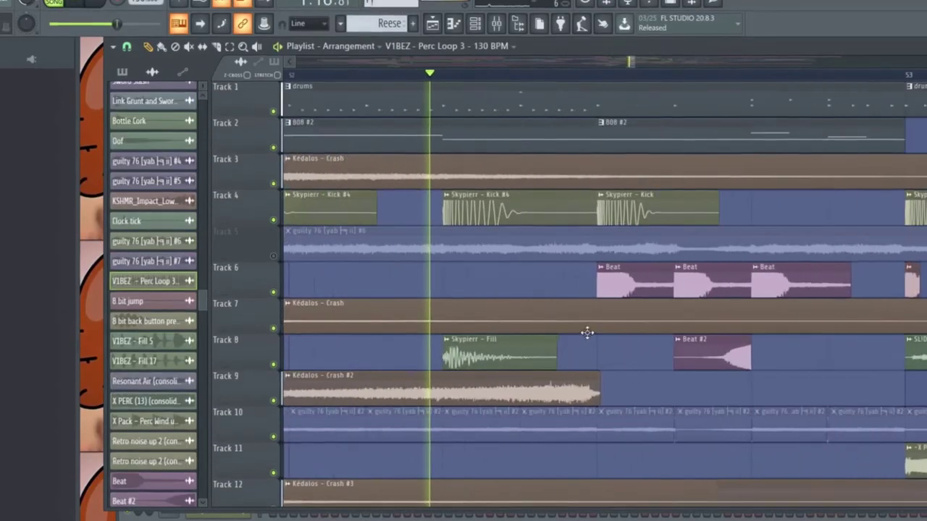
left_click_drag(587, 333, 356, 349)
key("space")
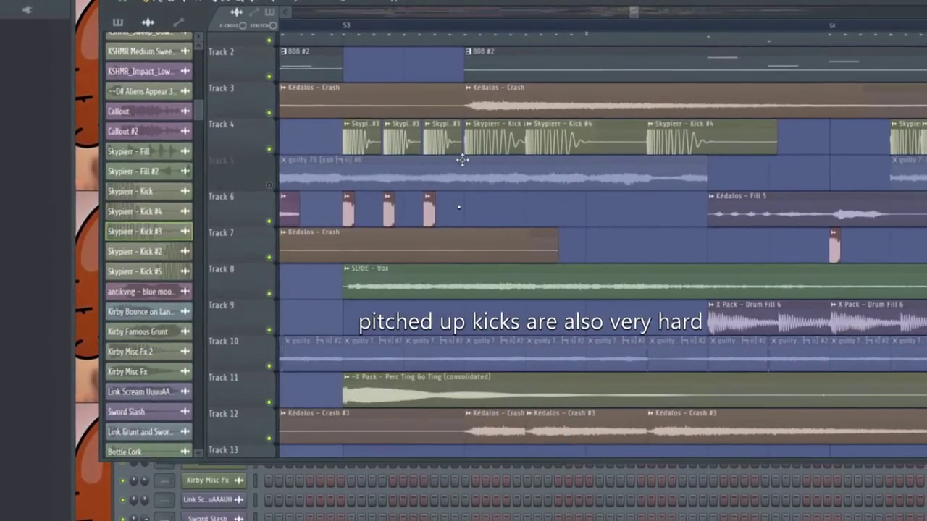
Examine the pitched-up Skypierr kick clips on Track 4 at bar 53 and play on through bar 56
double_click(479, 141)
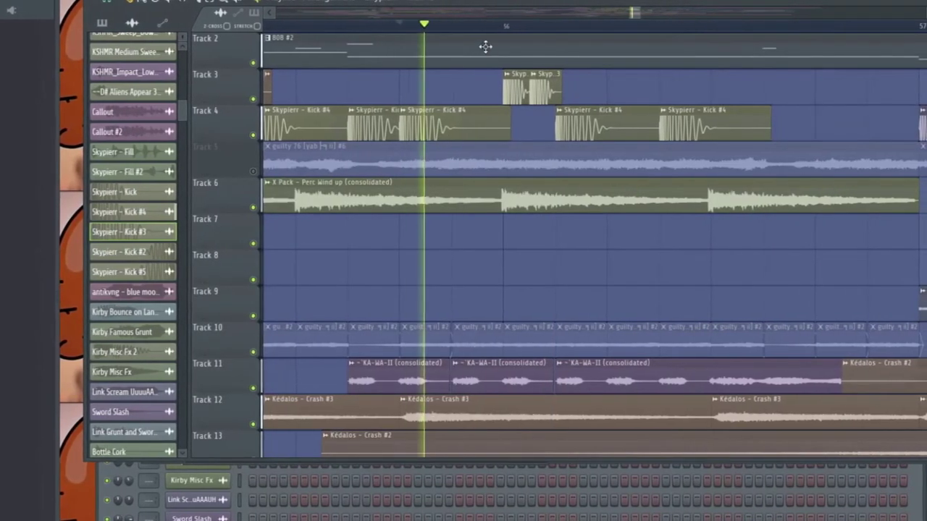
key("space")
left_click_drag(487, 105, 466, 118)
key("space")
Play the second half of the drop from bar 57 to bar 60 and review its kick, percussion and effect layers
scroll(463, 145, "down", 3)
left_click_drag(506, 242, 344, 310)
left_click_drag(514, 270, 413, 326)
left_click_drag(445, 298, 413, 321)
scroll(413, 320, "down", 3)
scroll(484, 312, "up", 4)
scroll(483, 311, "up", 4)
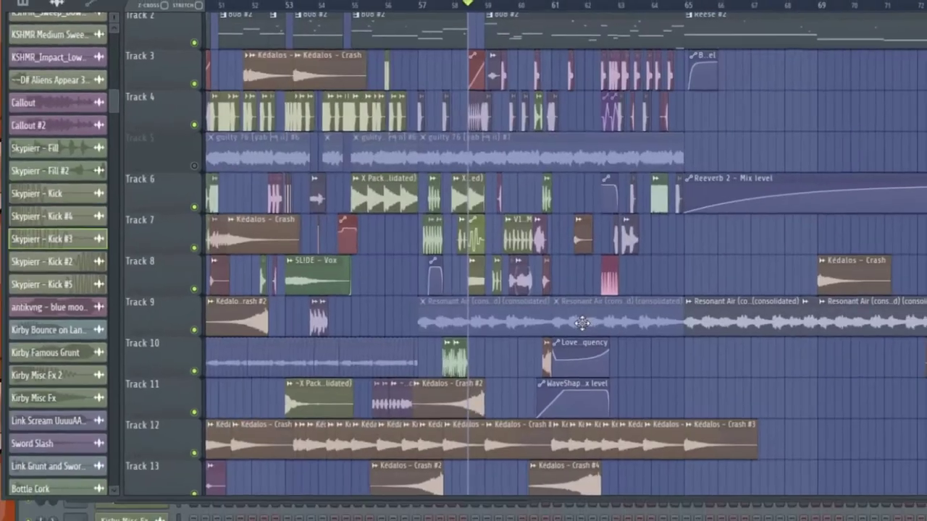
scroll(499, 352, "up", 5)
left_click_drag(492, 347, 477, 354)
scroll(532, 362, "up", 3)
left_click_drag(526, 331, 430, 362)
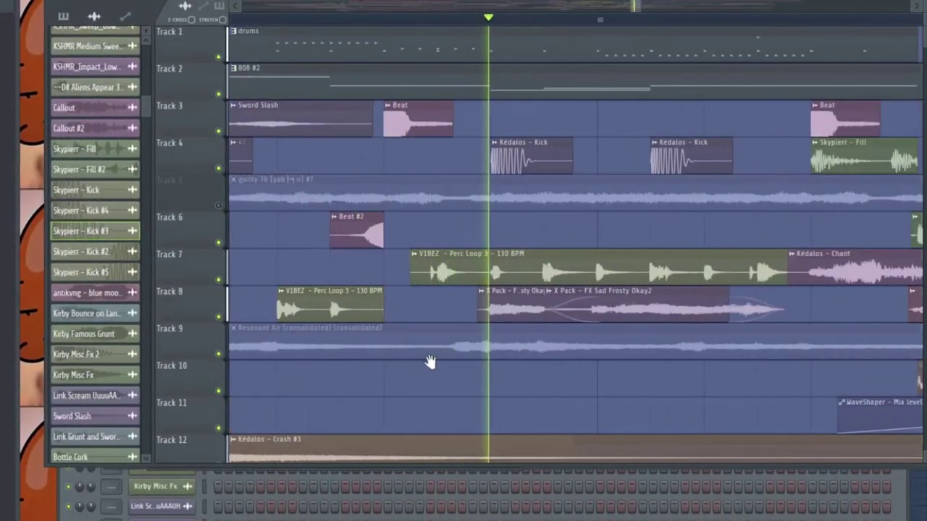
Review the layers leading to bar 61 and inspect the V1BEZ - Perc Loop 3 - 130 BPM clip's channel settings
scroll(427, 348, "down", 5)
scroll(497, 293, "up", 3)
left_click_drag(496, 292, 558, 245)
scroll(558, 247, "down", 4)
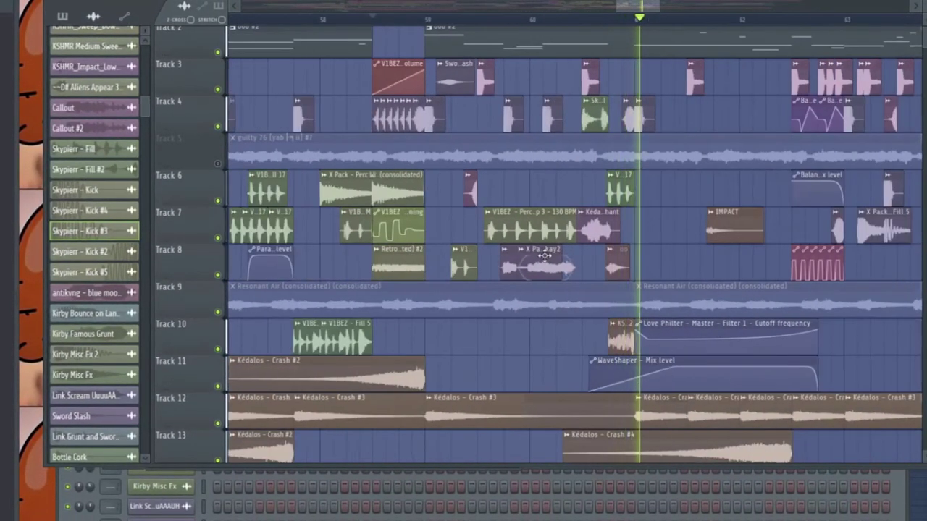
scroll(479, 212, "up", 3)
double_click(471, 210)
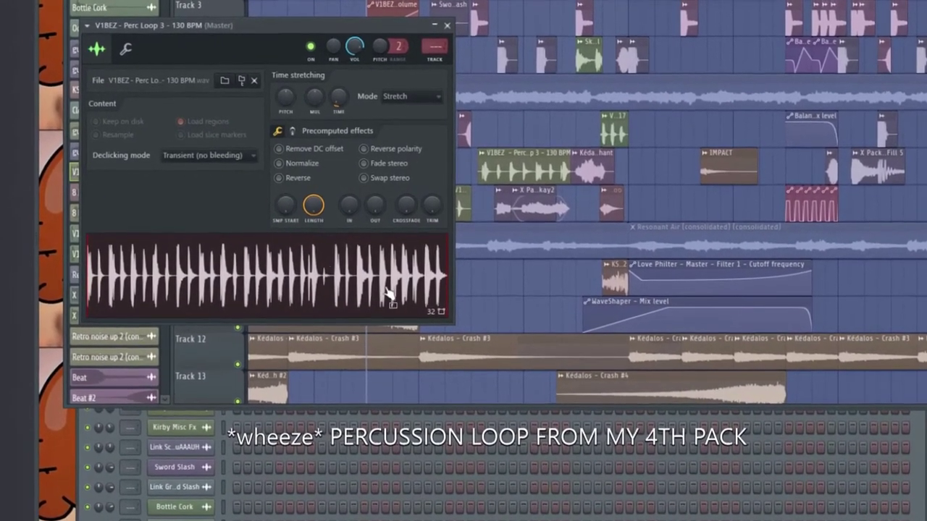
key("Escape")
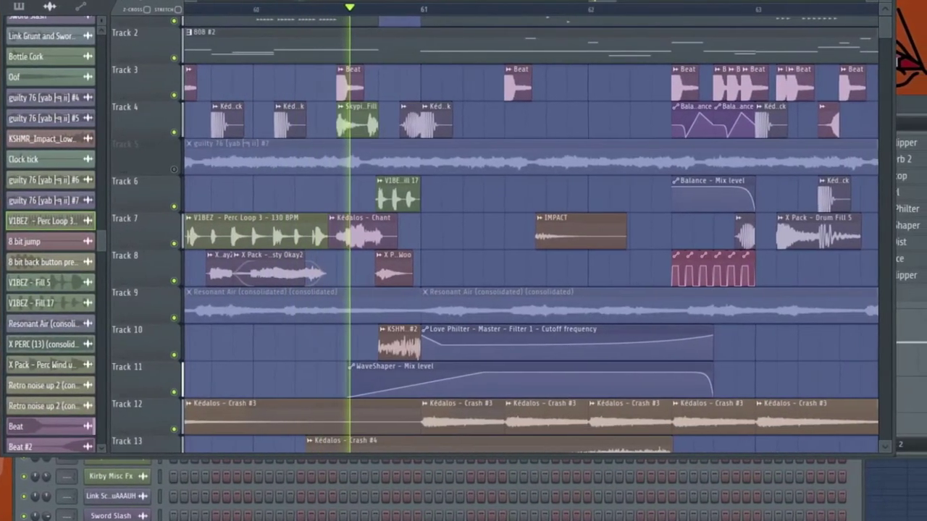
Open the Fruity Balance effect on the mixer's Master track and watch it while playing up to bar 63
key("F9")
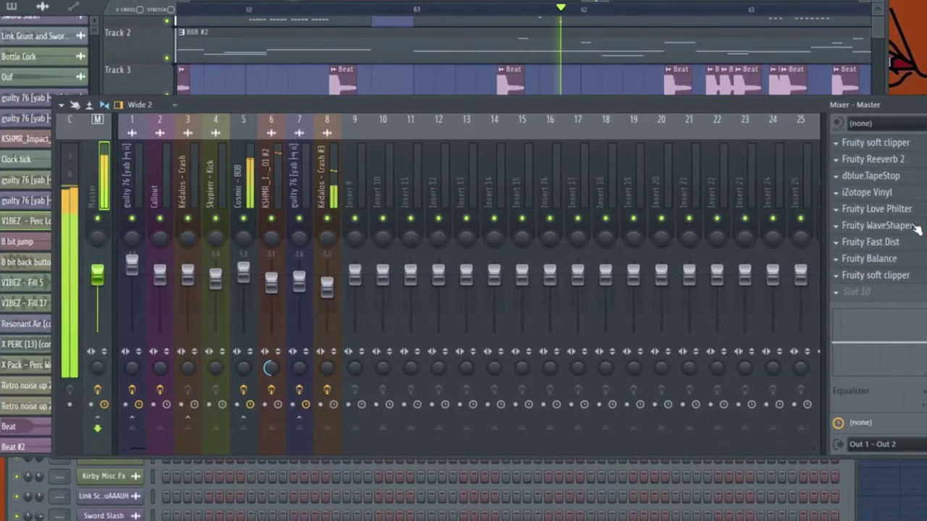
key("space")
scroll(651, 64, "up", 4)
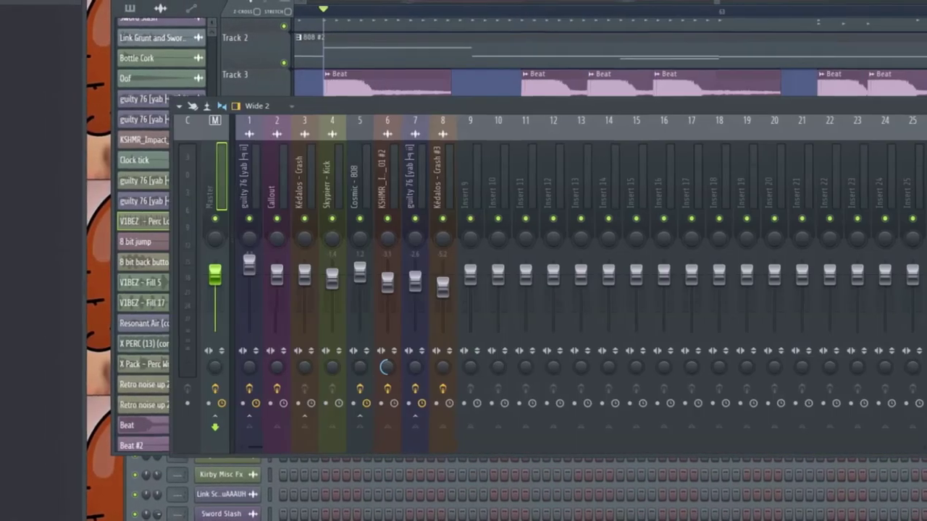
left_click(869, 259)
key("space")
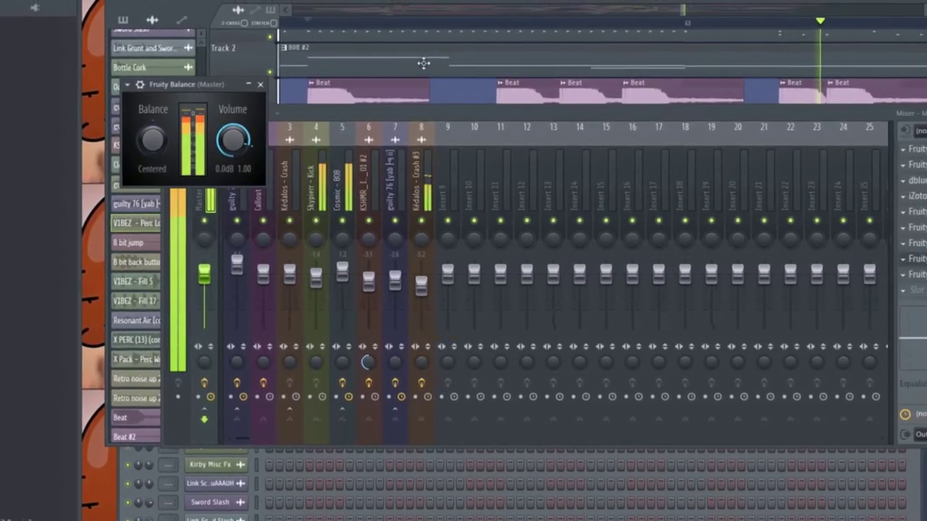
left_click(453, 58)
Play through the end of the second drop from bar 63 into the outro at bar 65
scroll(575, 257, "down", 3)
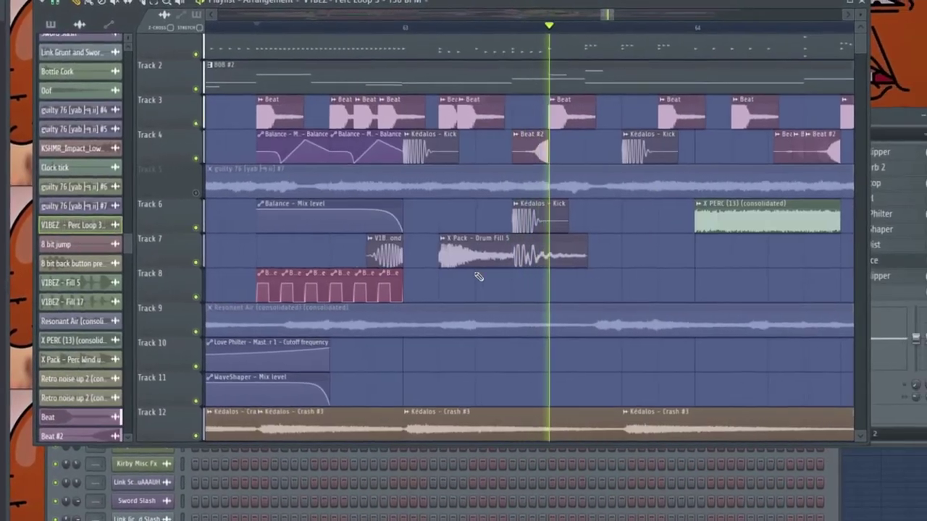
scroll(555, 266, "down", 1)
scroll(391, 292, "up", 1)
scroll(405, 279, "down", 4)
scroll(435, 264, "up", 1)
scroll(386, 159, "down", 5)
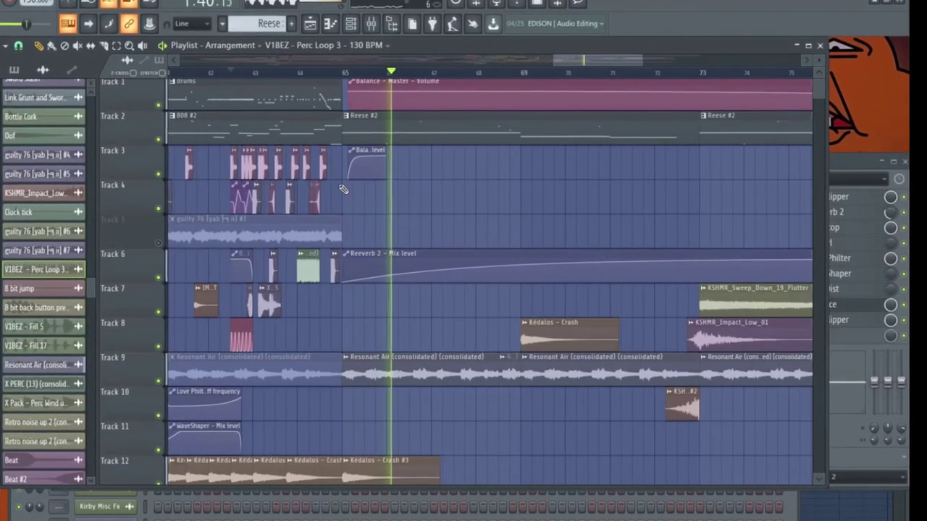
Follow the outro playback past the Kédalos - Crash clip on Track 8 at bar 69
scroll(453, 284, "up", 4)
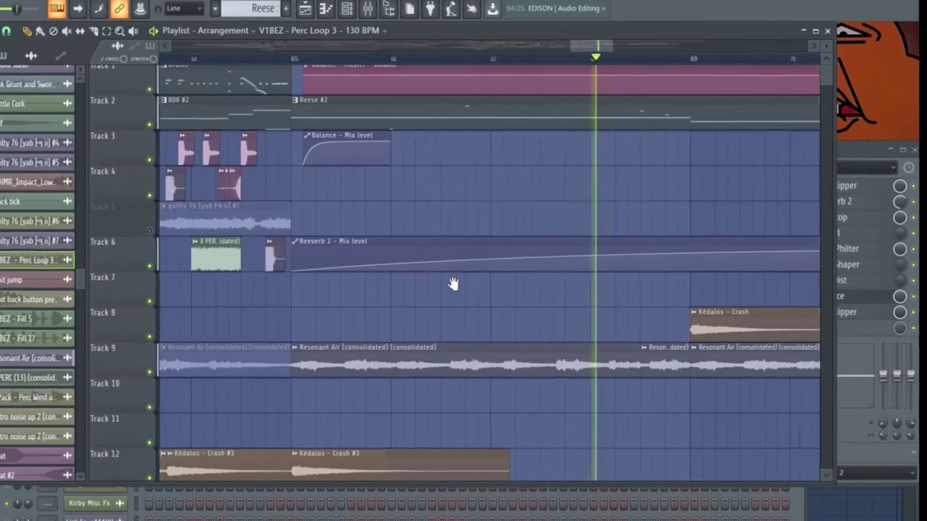
left_click_drag(452, 283, 145, 262)
scroll(334, 304, "down", 3)
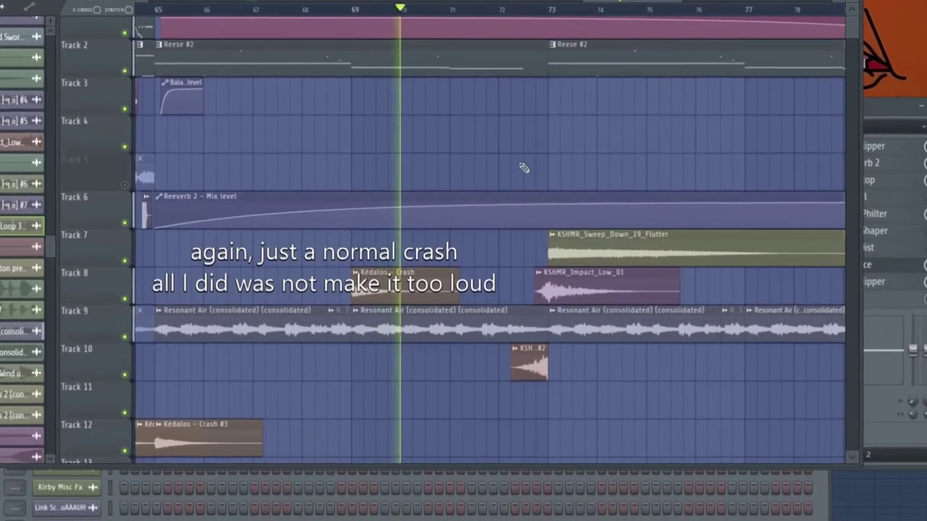